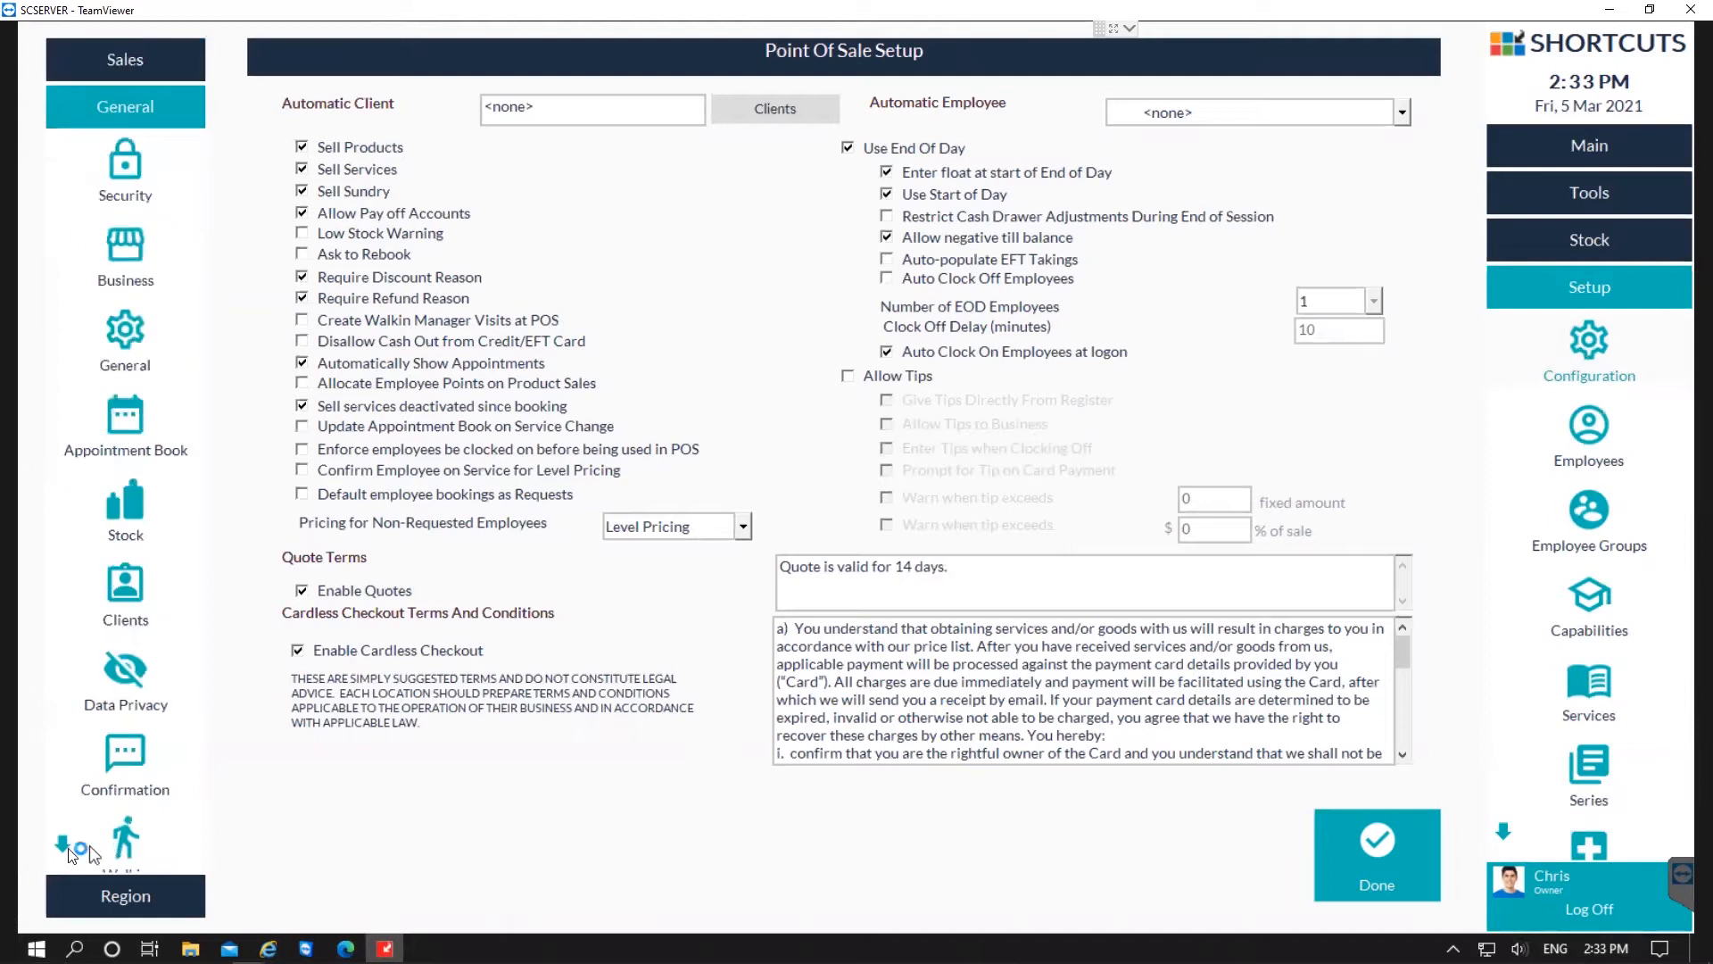
Add a roster type named Reception with a yellow colour in the roster type setup.
left_click(63, 846)
left_click(63, 846)
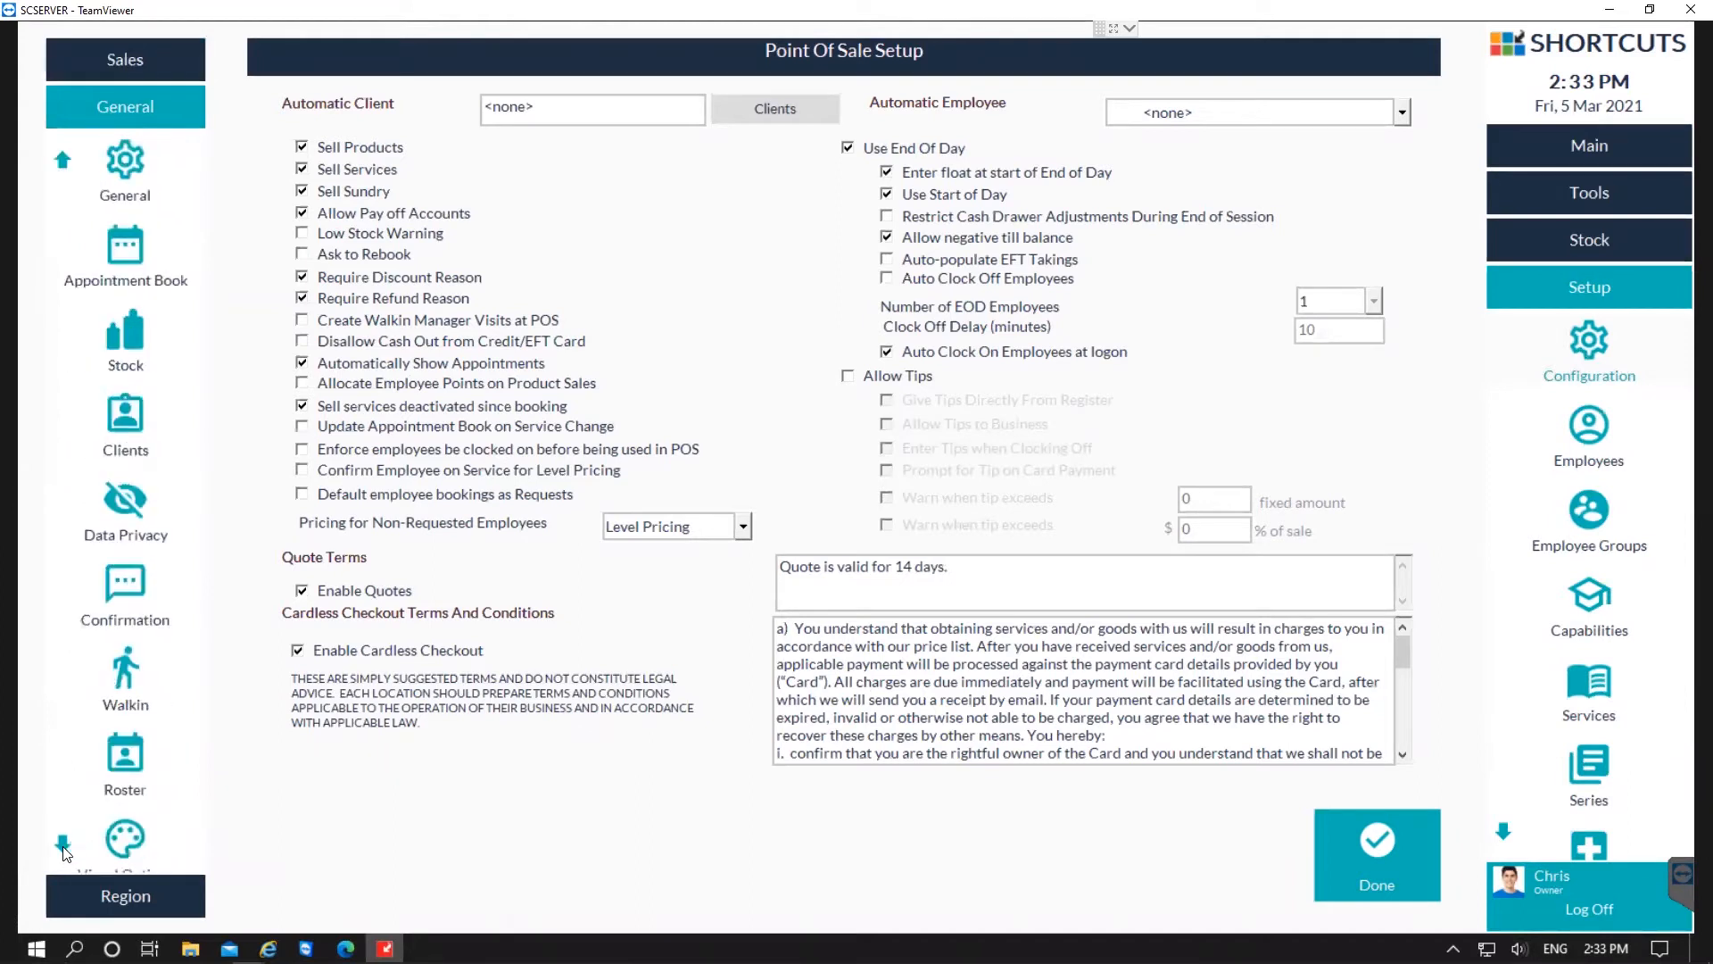
left_click(119, 773)
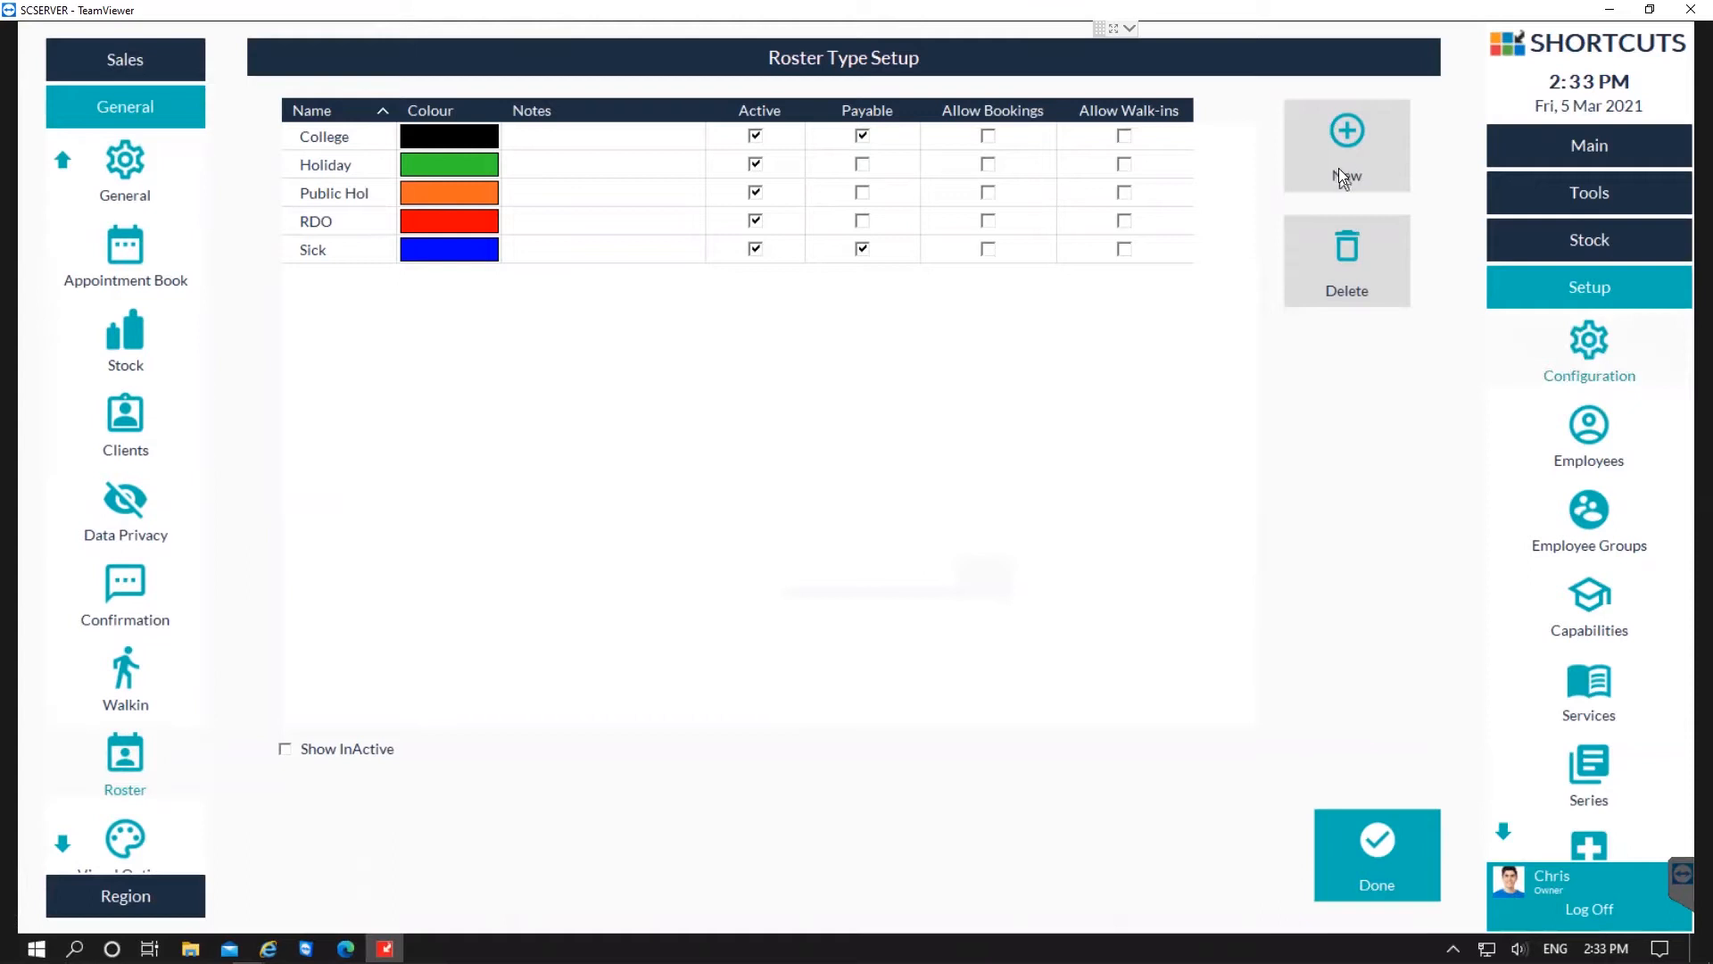
left_click(1344, 141)
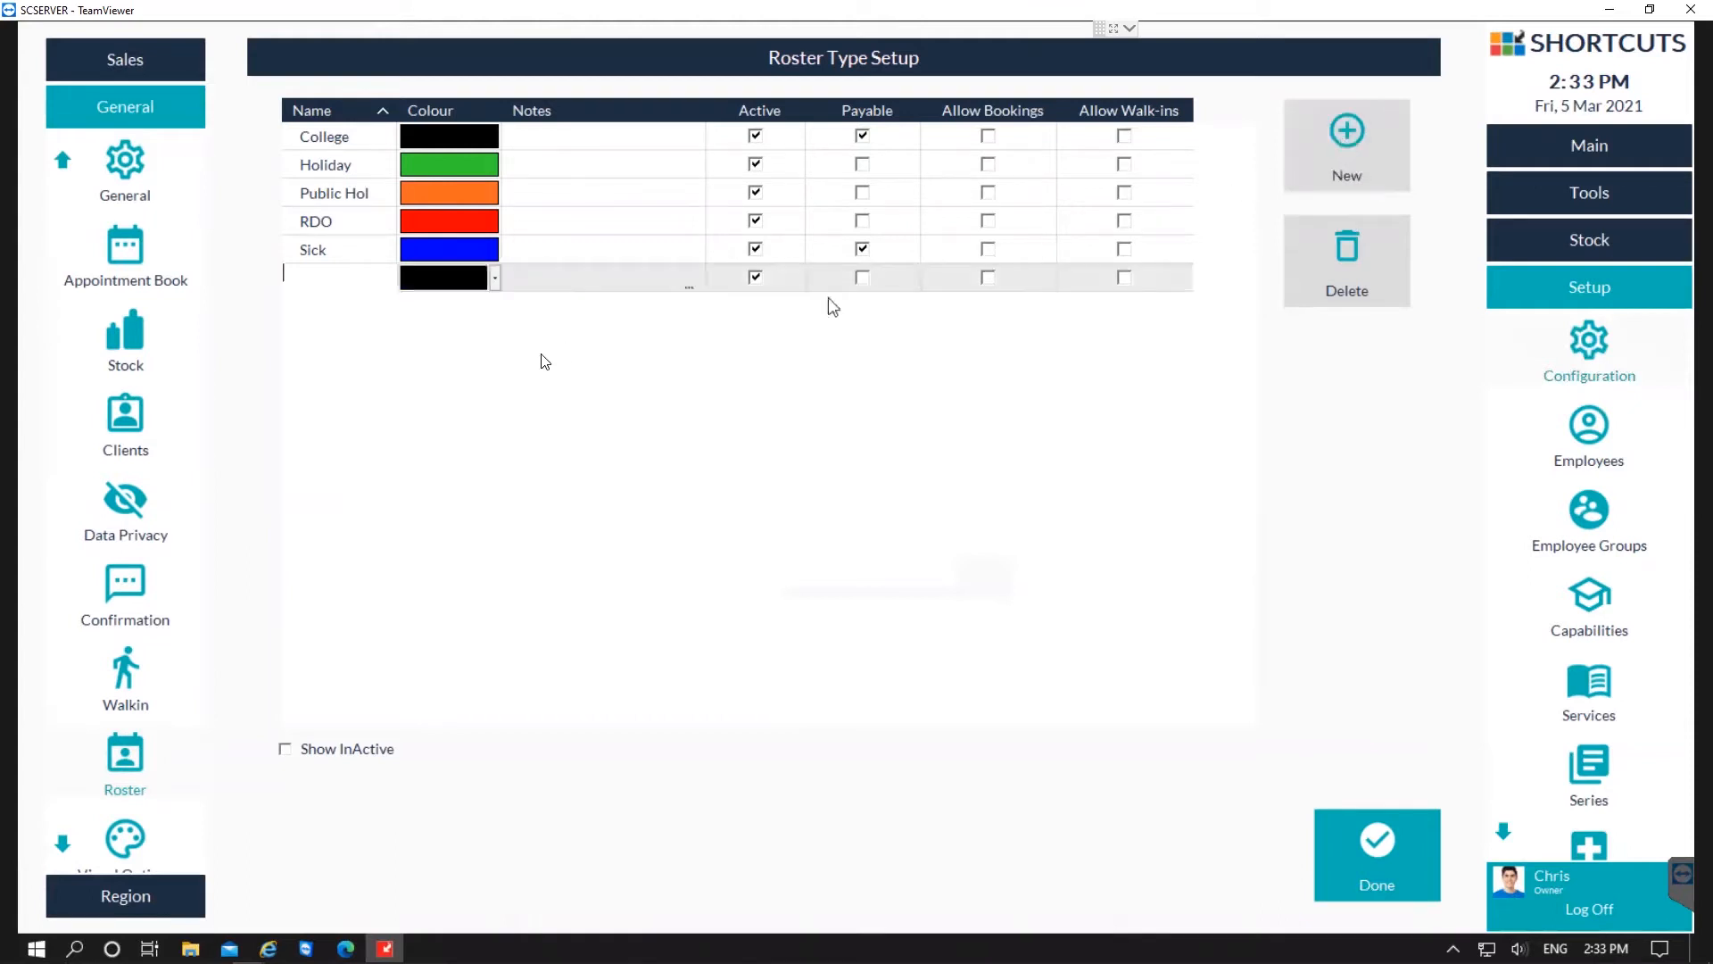
type("Ro")
type("ception")
left_click(494, 278)
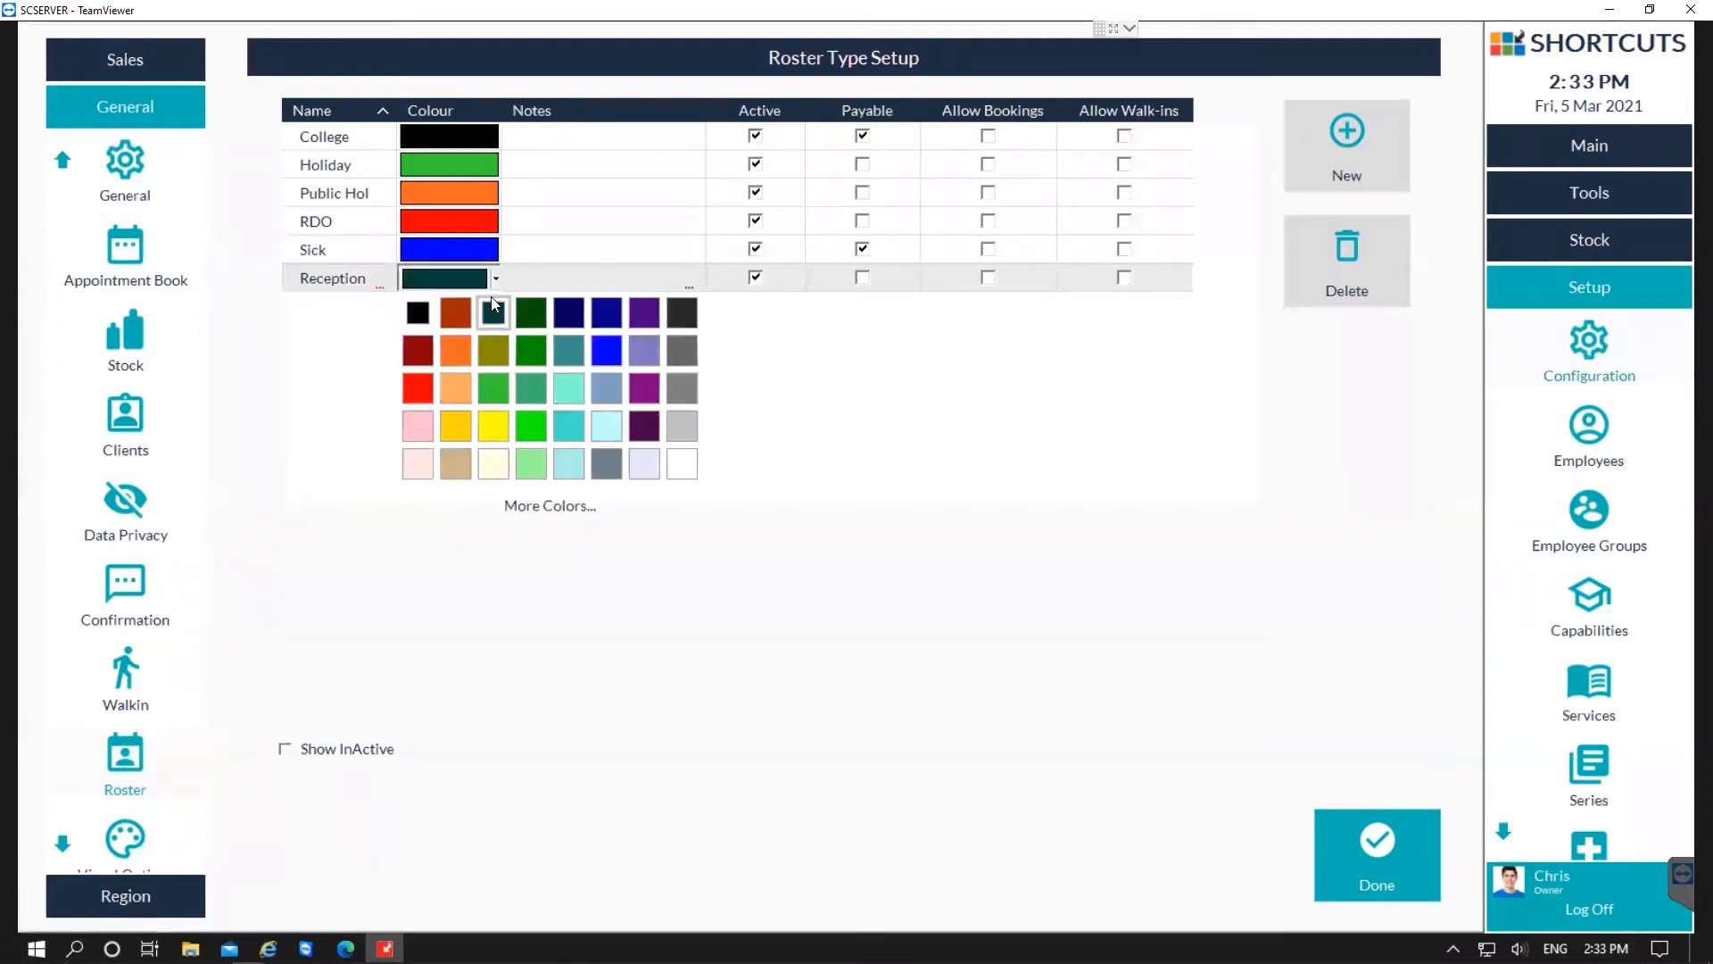
left_click(493, 428)
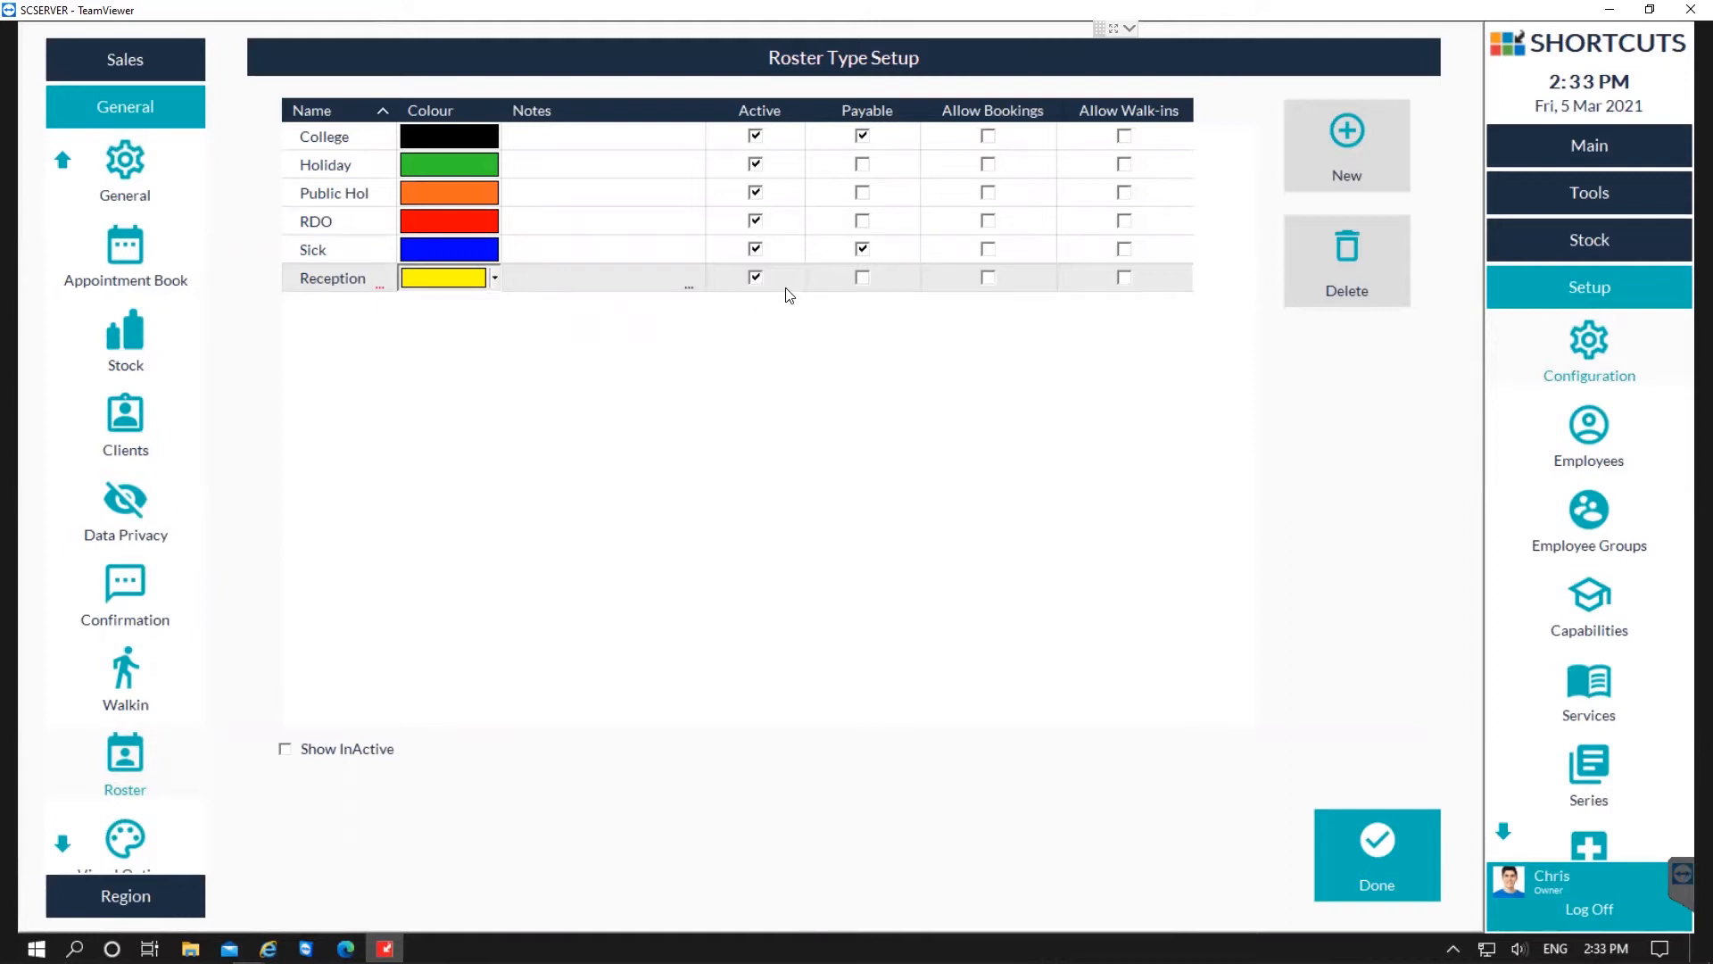
Mark the Reception roster type as payable and save the roster type setup.
left_click(862, 282)
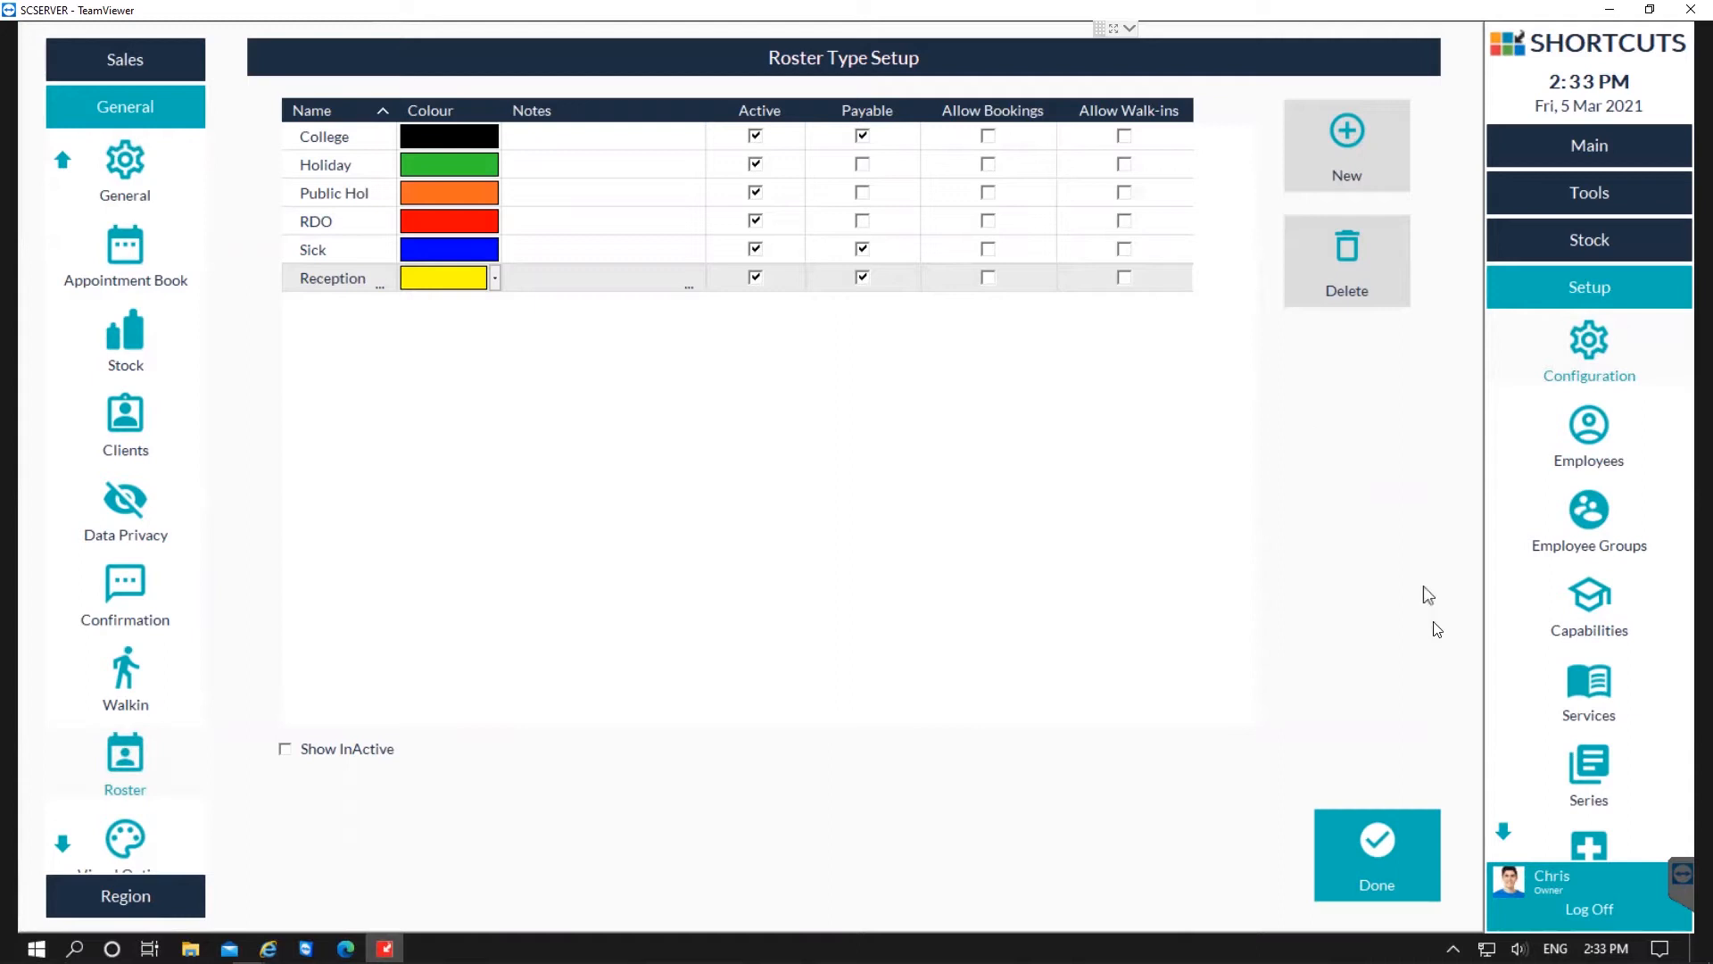
left_click(1393, 880)
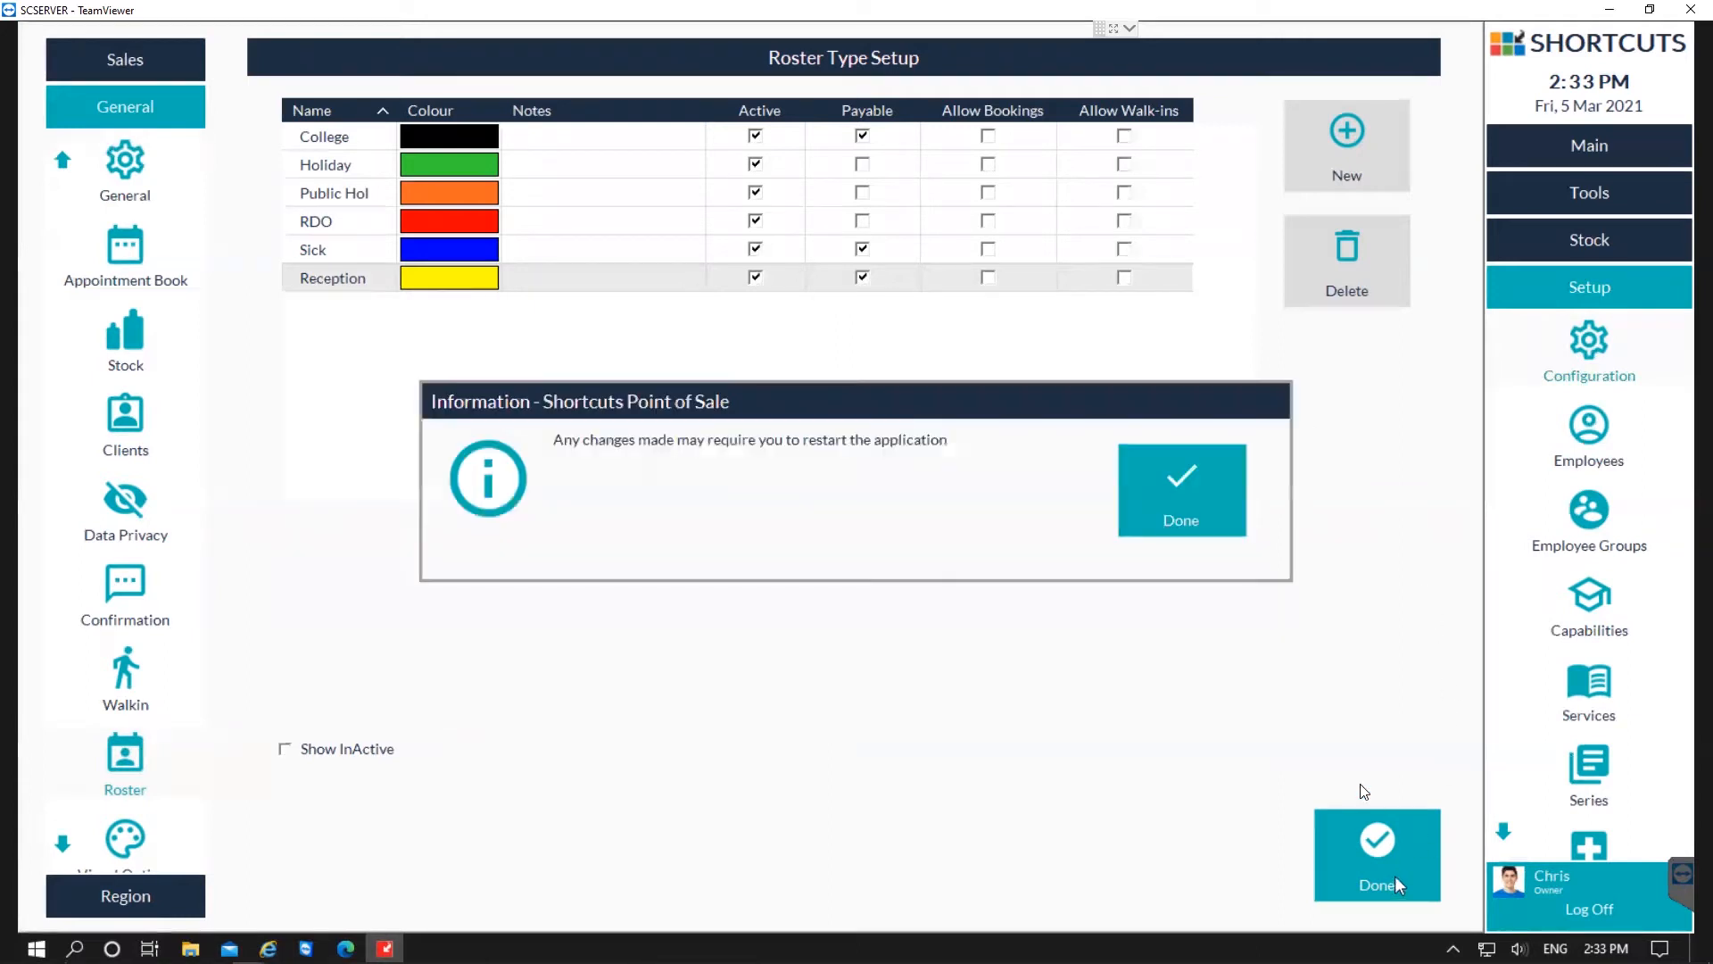
left_click(1214, 519)
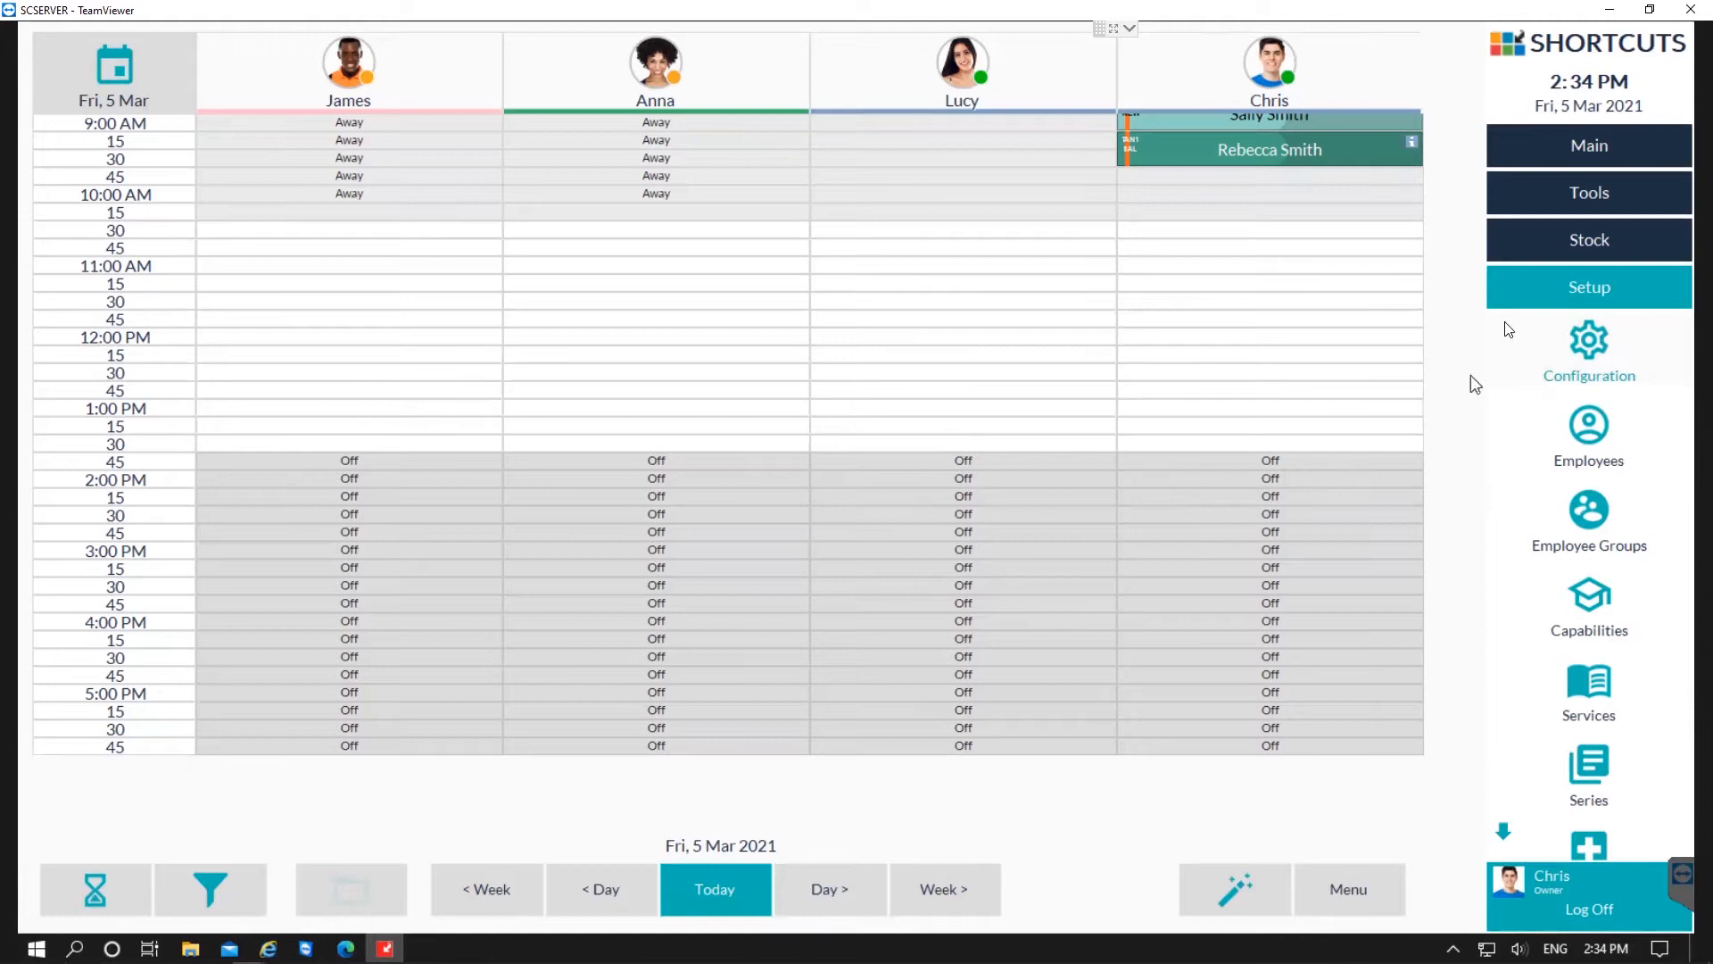
In the employee roster, open the first employee's shift for Tue 23/02/2021 and set its break to 30, keeping the Normal shift type.
left_click(1582, 207)
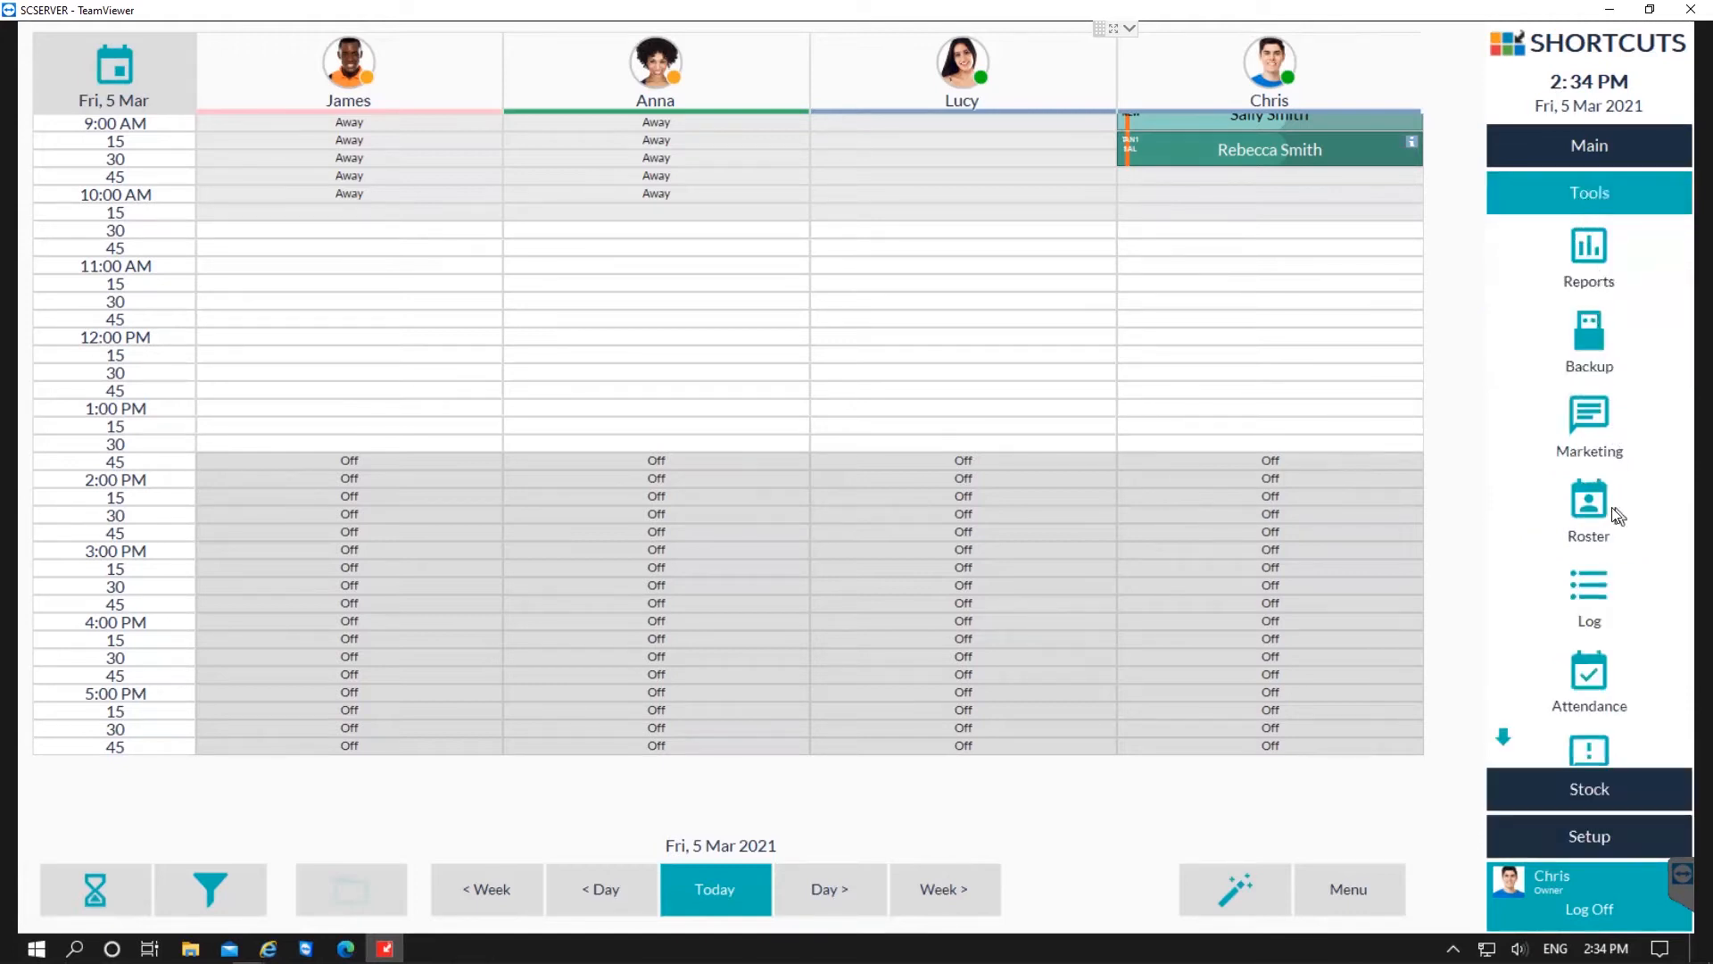
left_click(1590, 507)
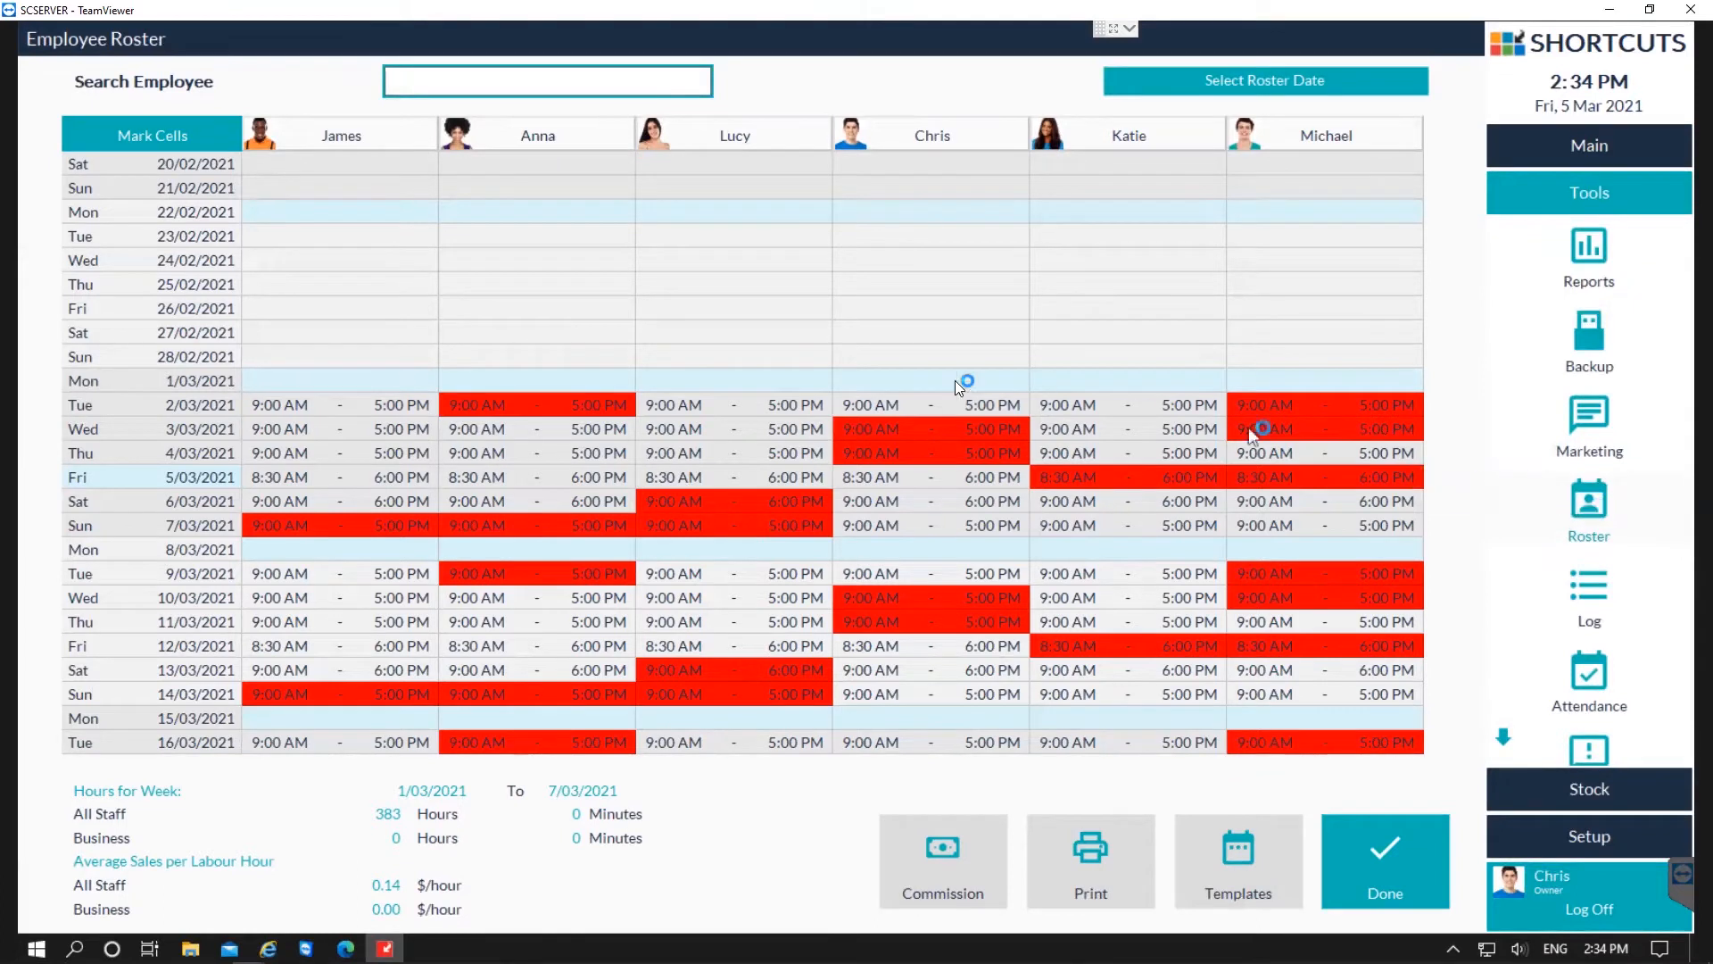
double_click(323, 241)
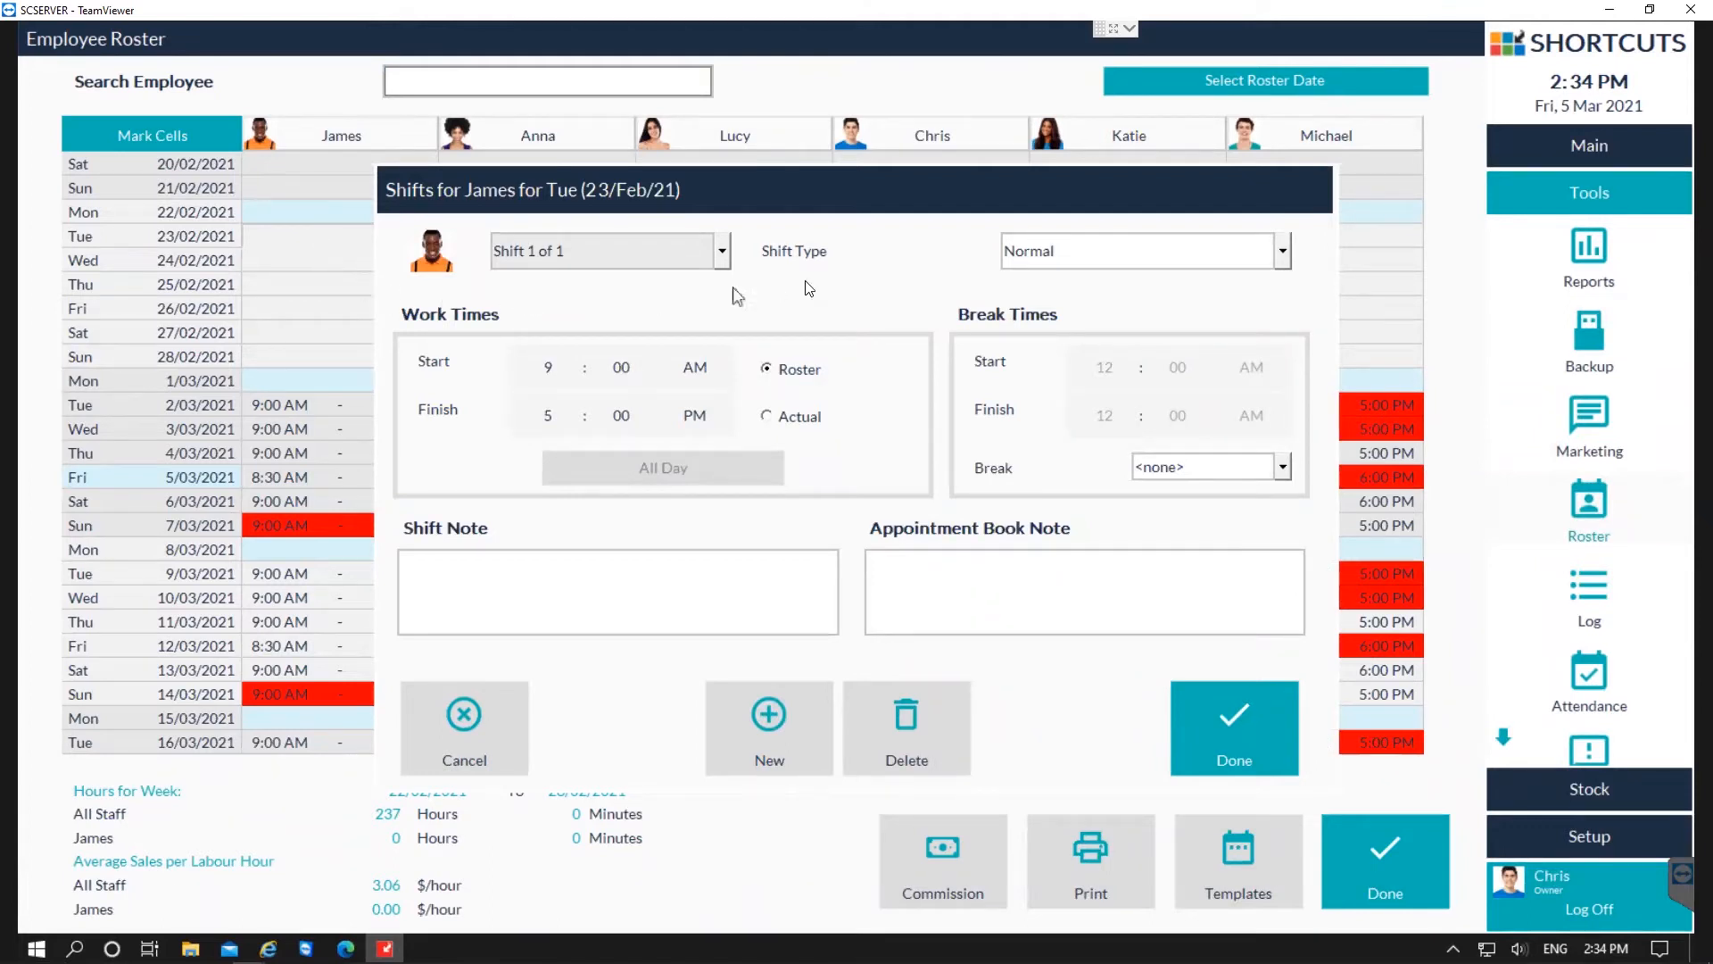
left_click(1076, 264)
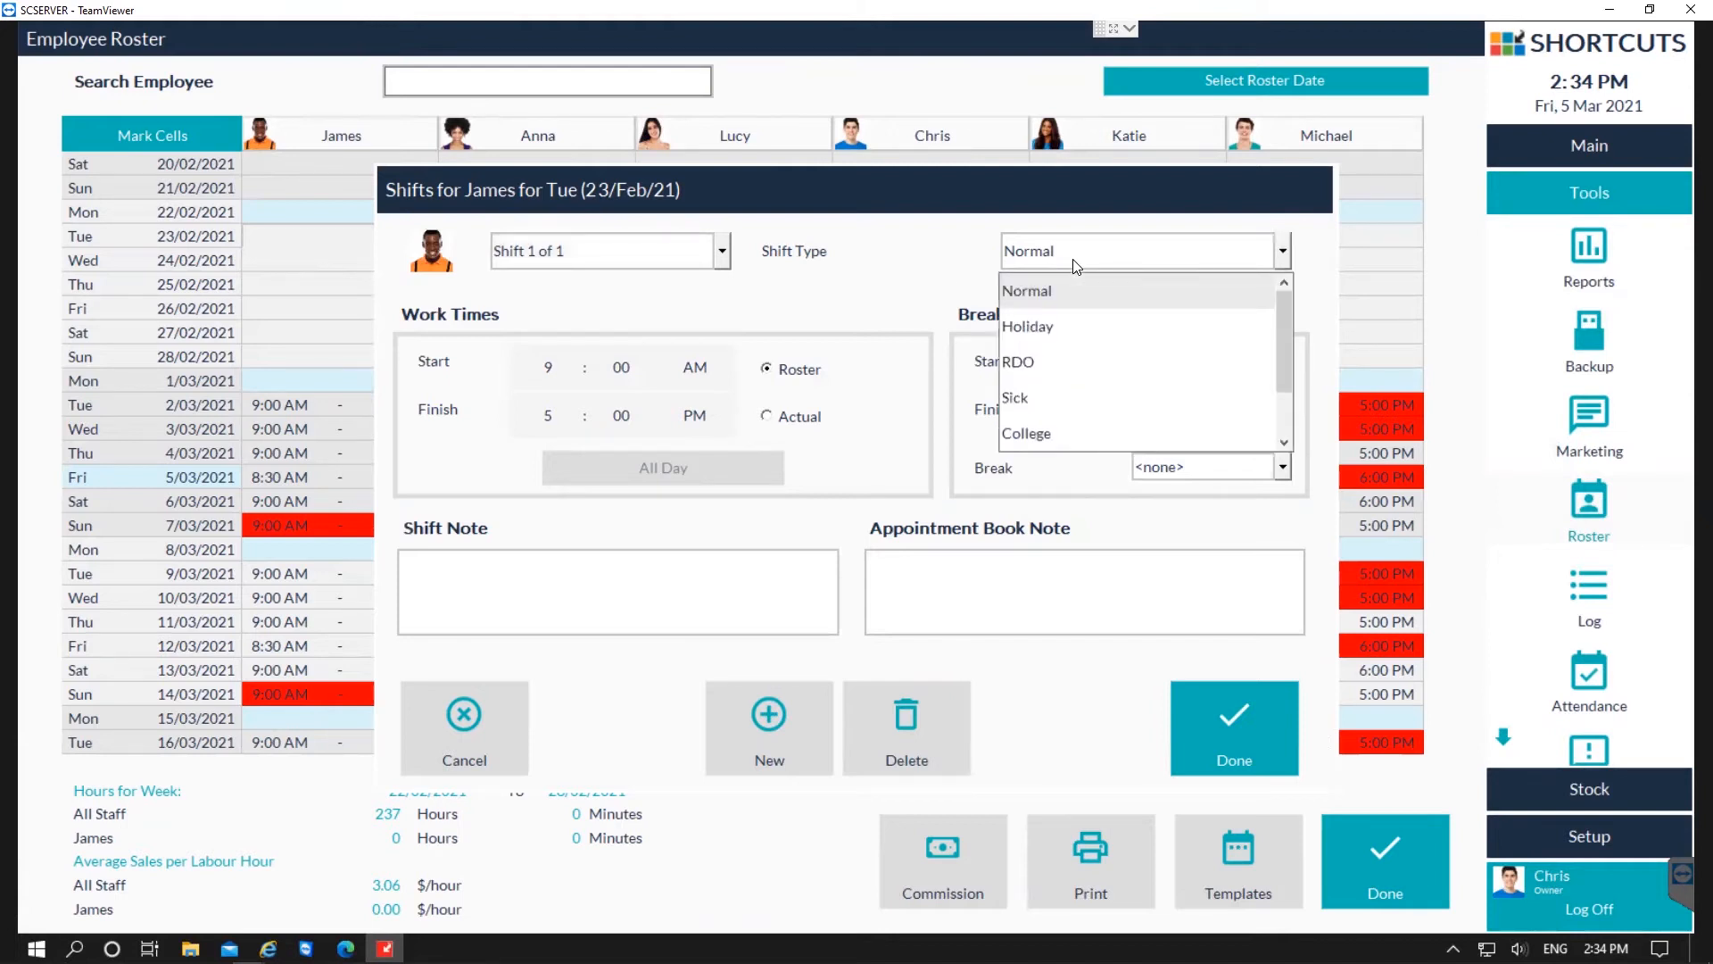
left_click(1073, 258)
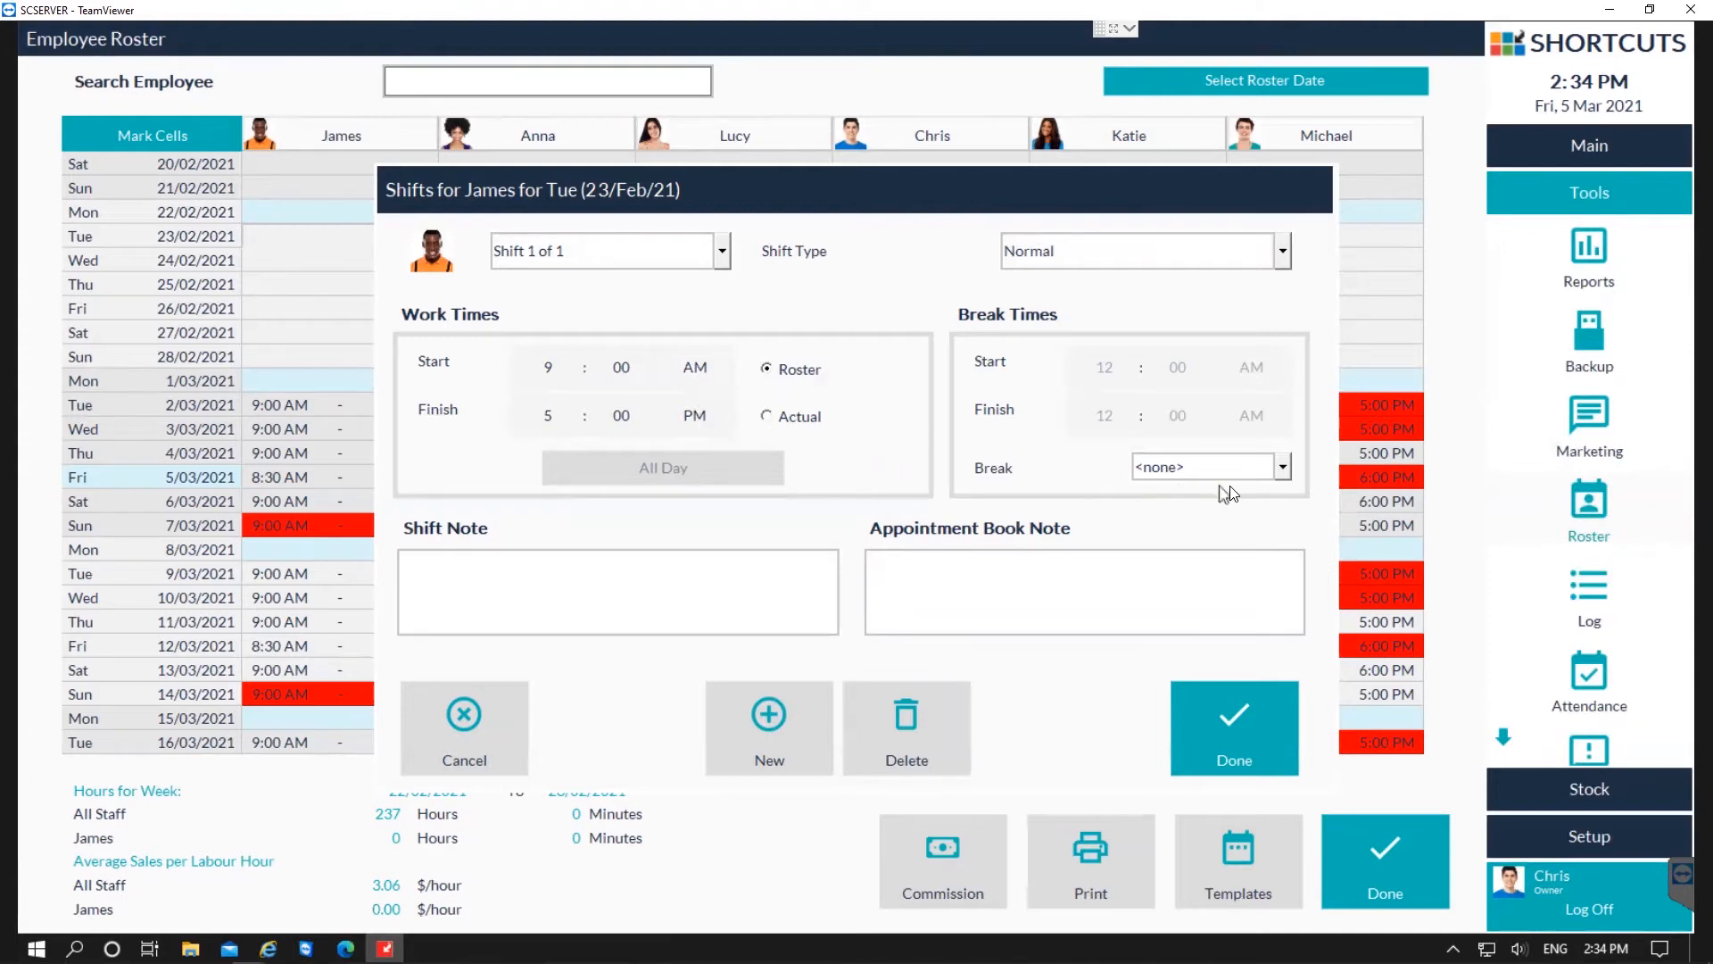
left_click(1274, 464)
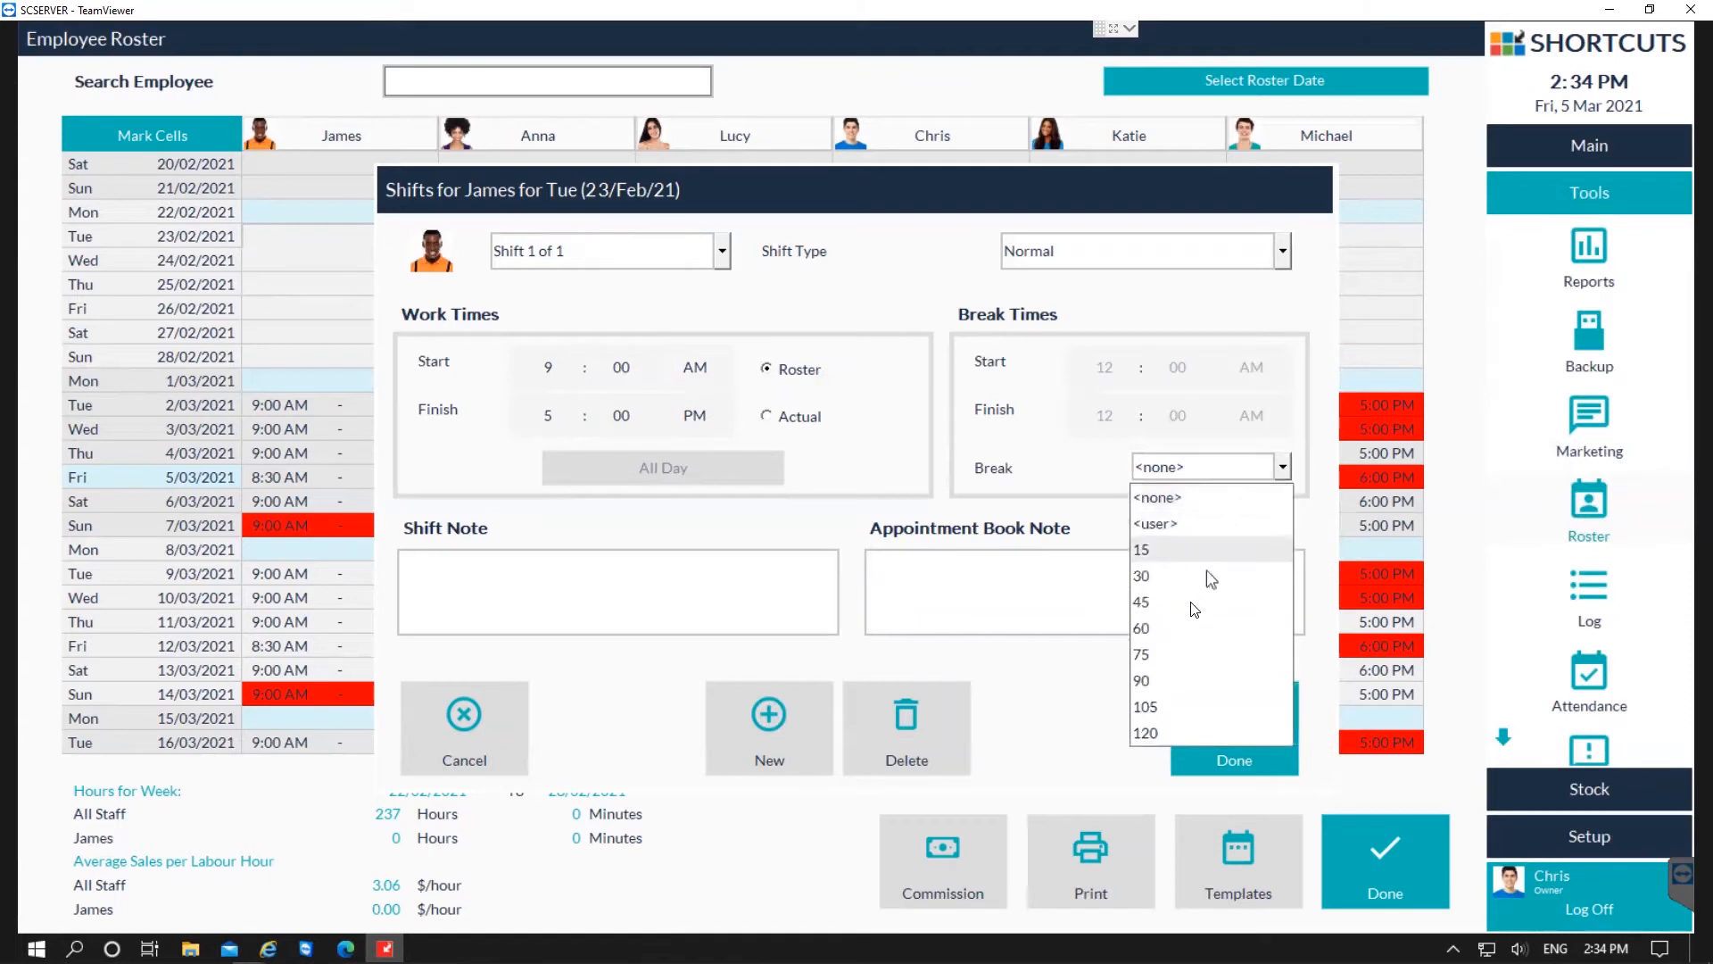
left_click(1172, 575)
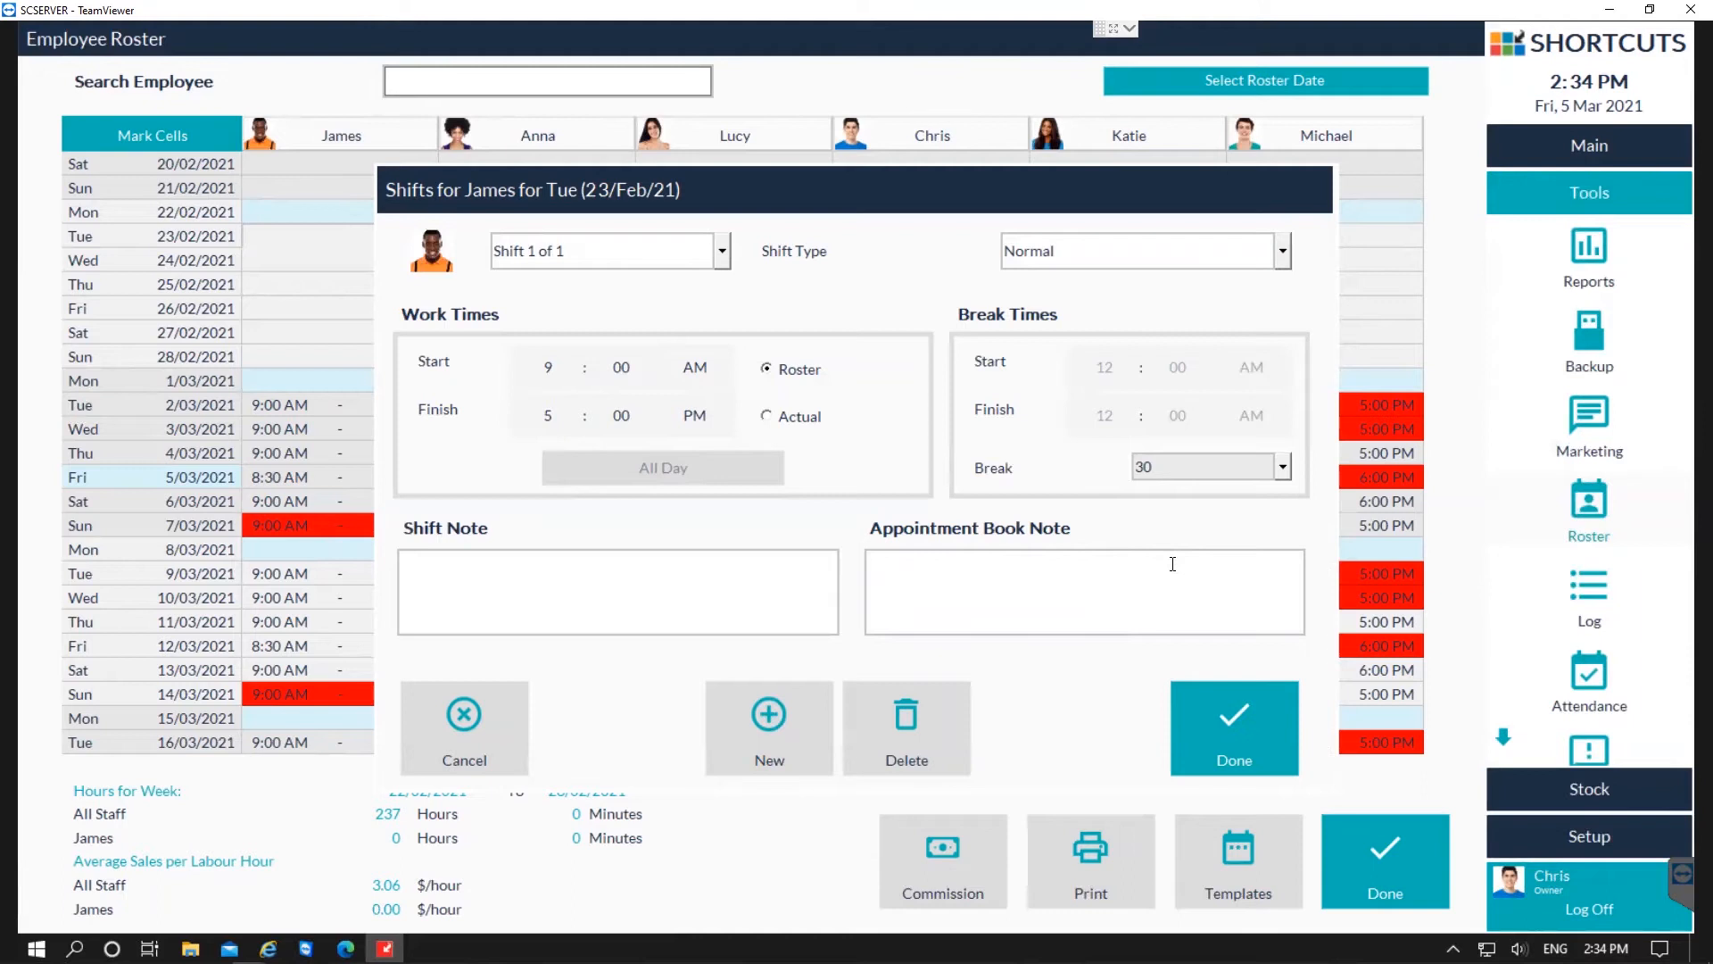
Enter the shift note "starting work earlier for training" and the appointment book note "training at 9am", and save the shift.
left_click(518, 578)
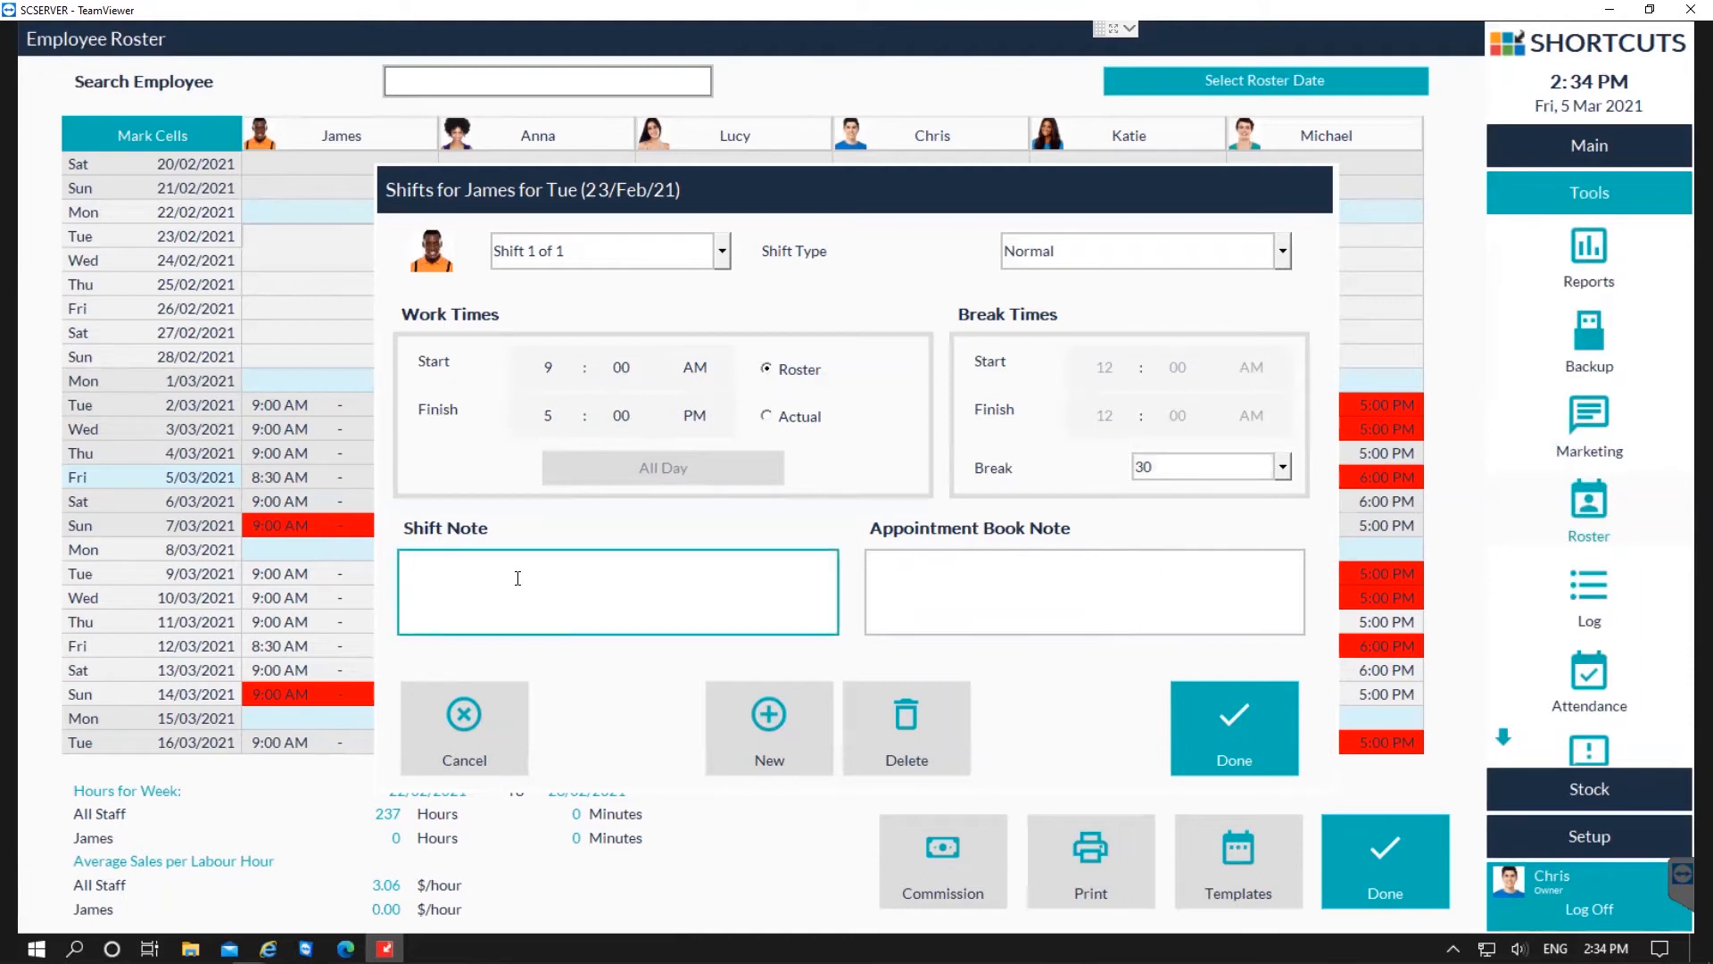
type("starting work earlier for training")
left_click(996, 598)
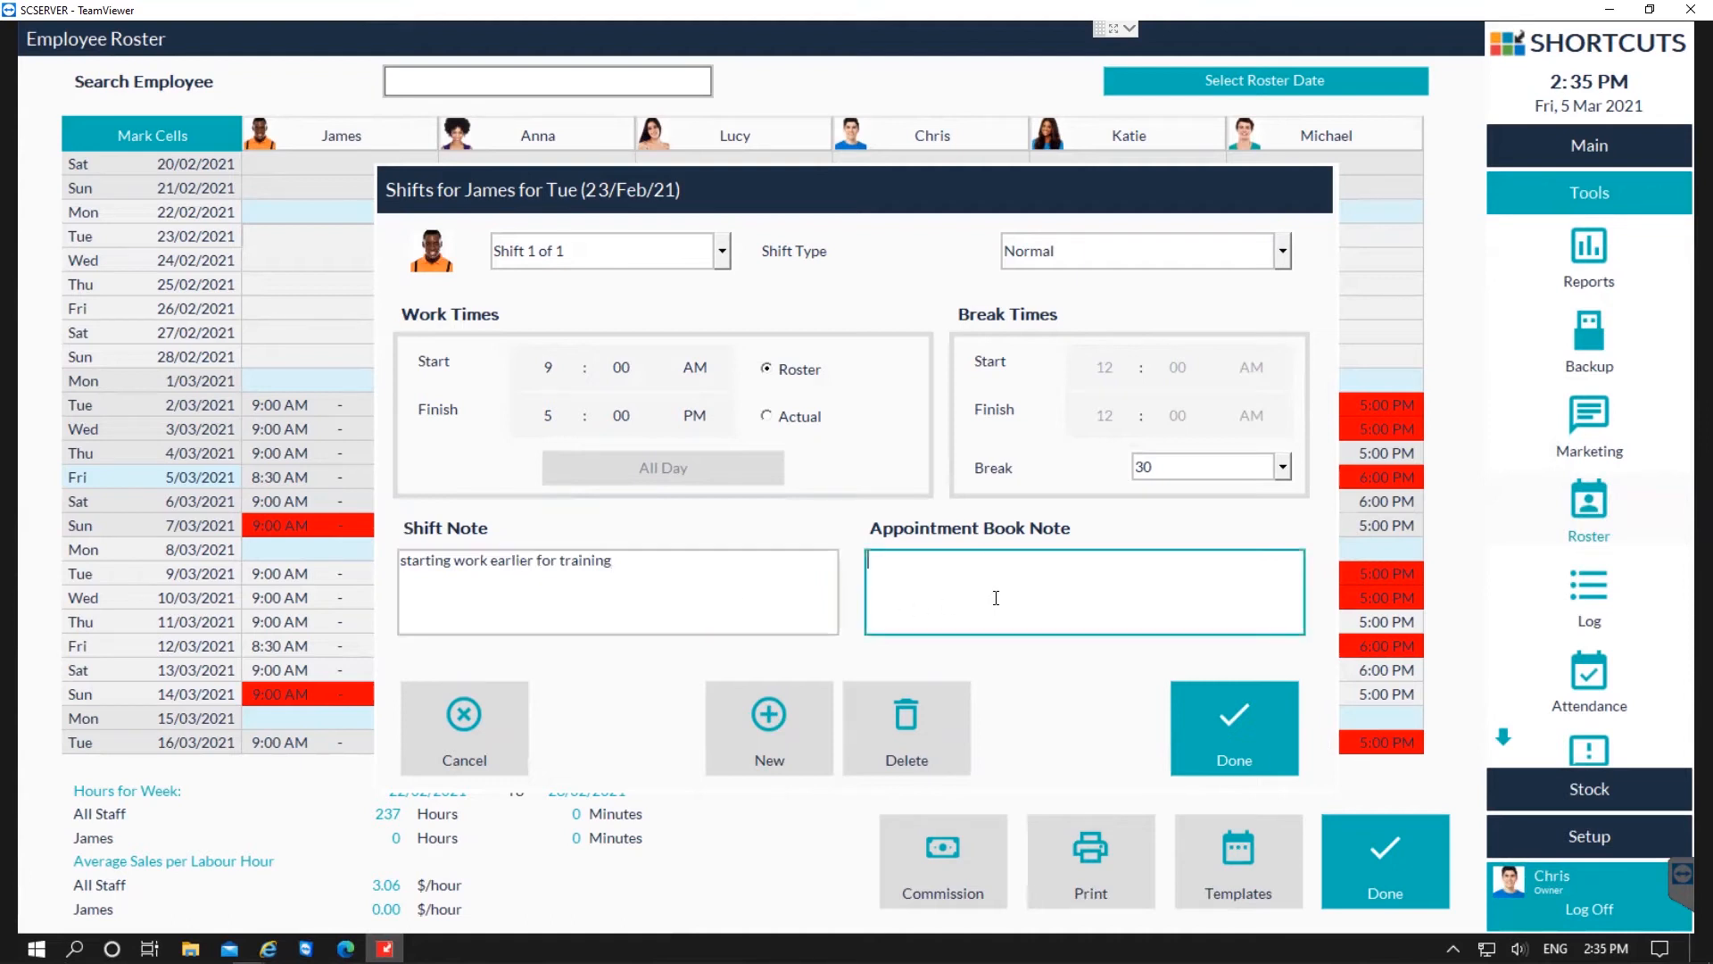
type("training at 9am")
left_click(1246, 730)
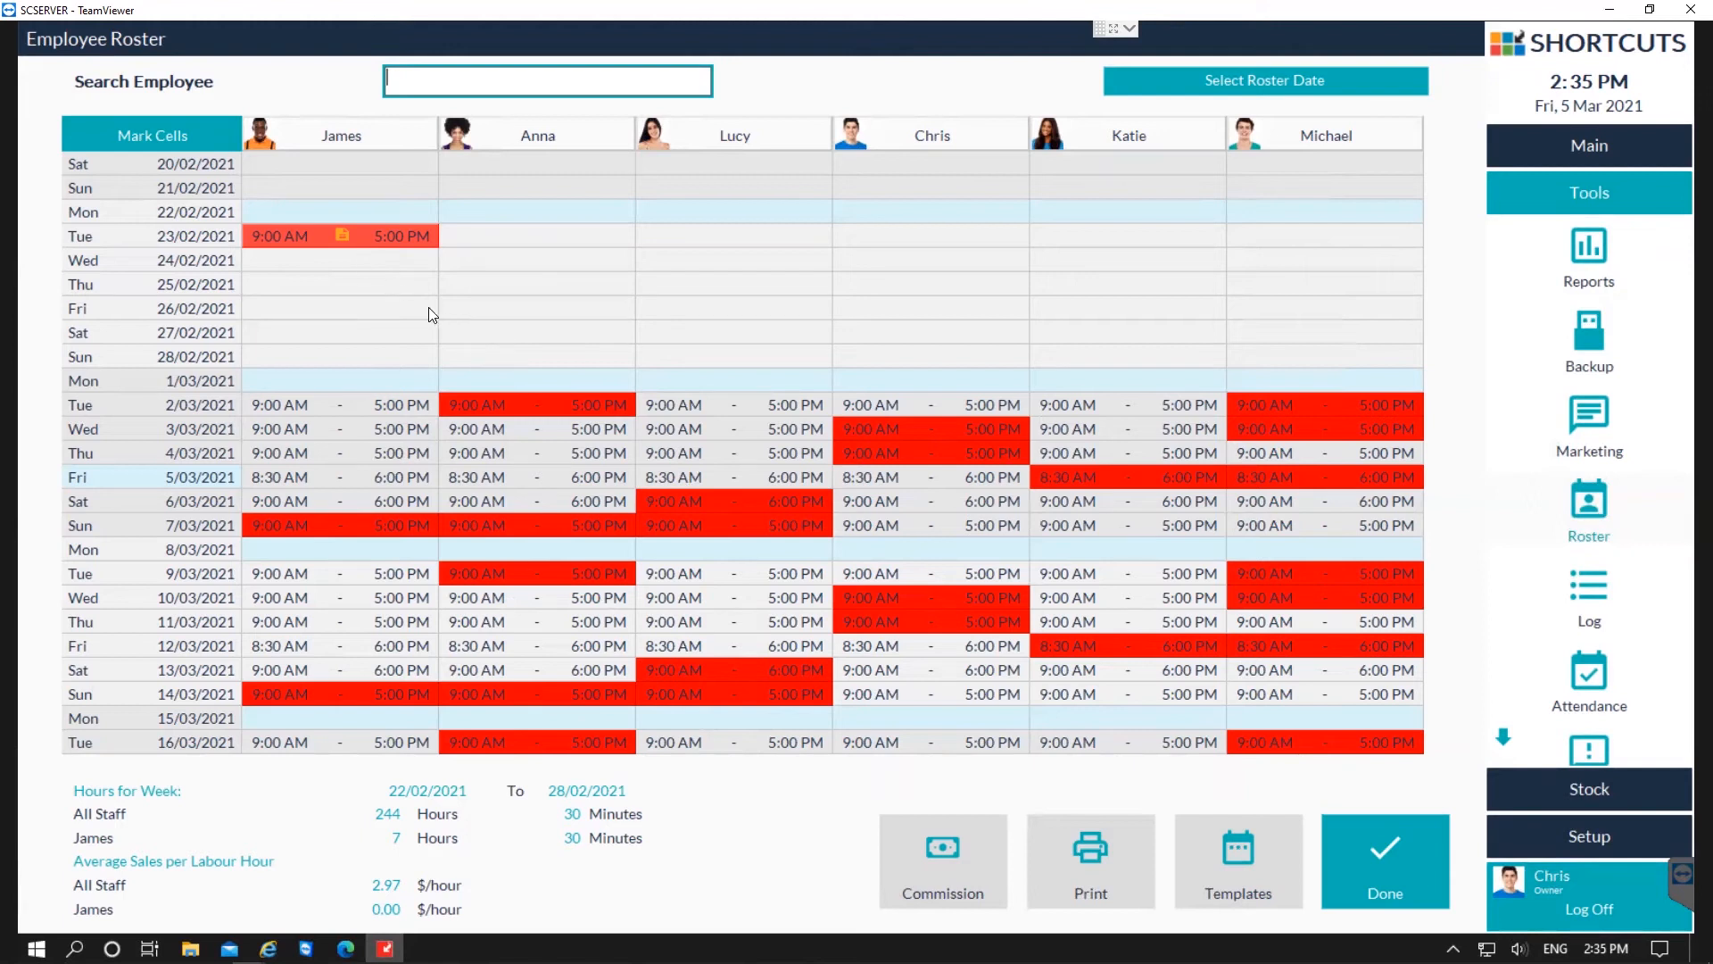
Reopen the first employee's shift for Tue 23/02/2021 and check its list of shifts.
double_click(355, 238)
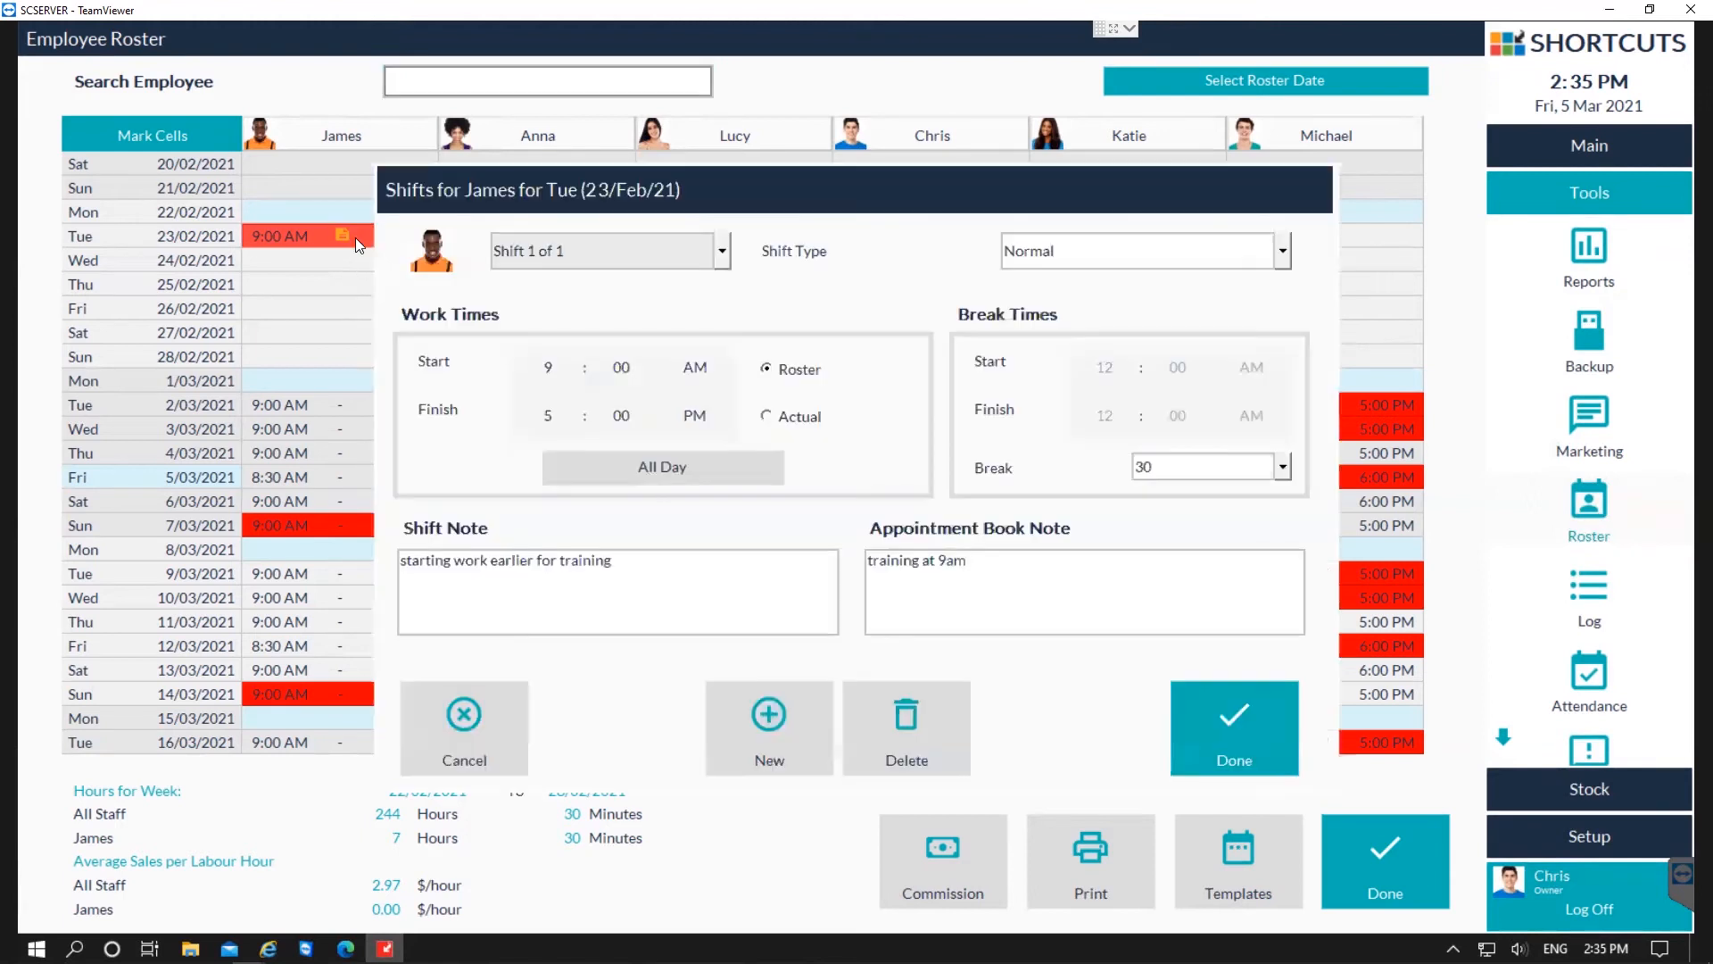
left_click(552, 265)
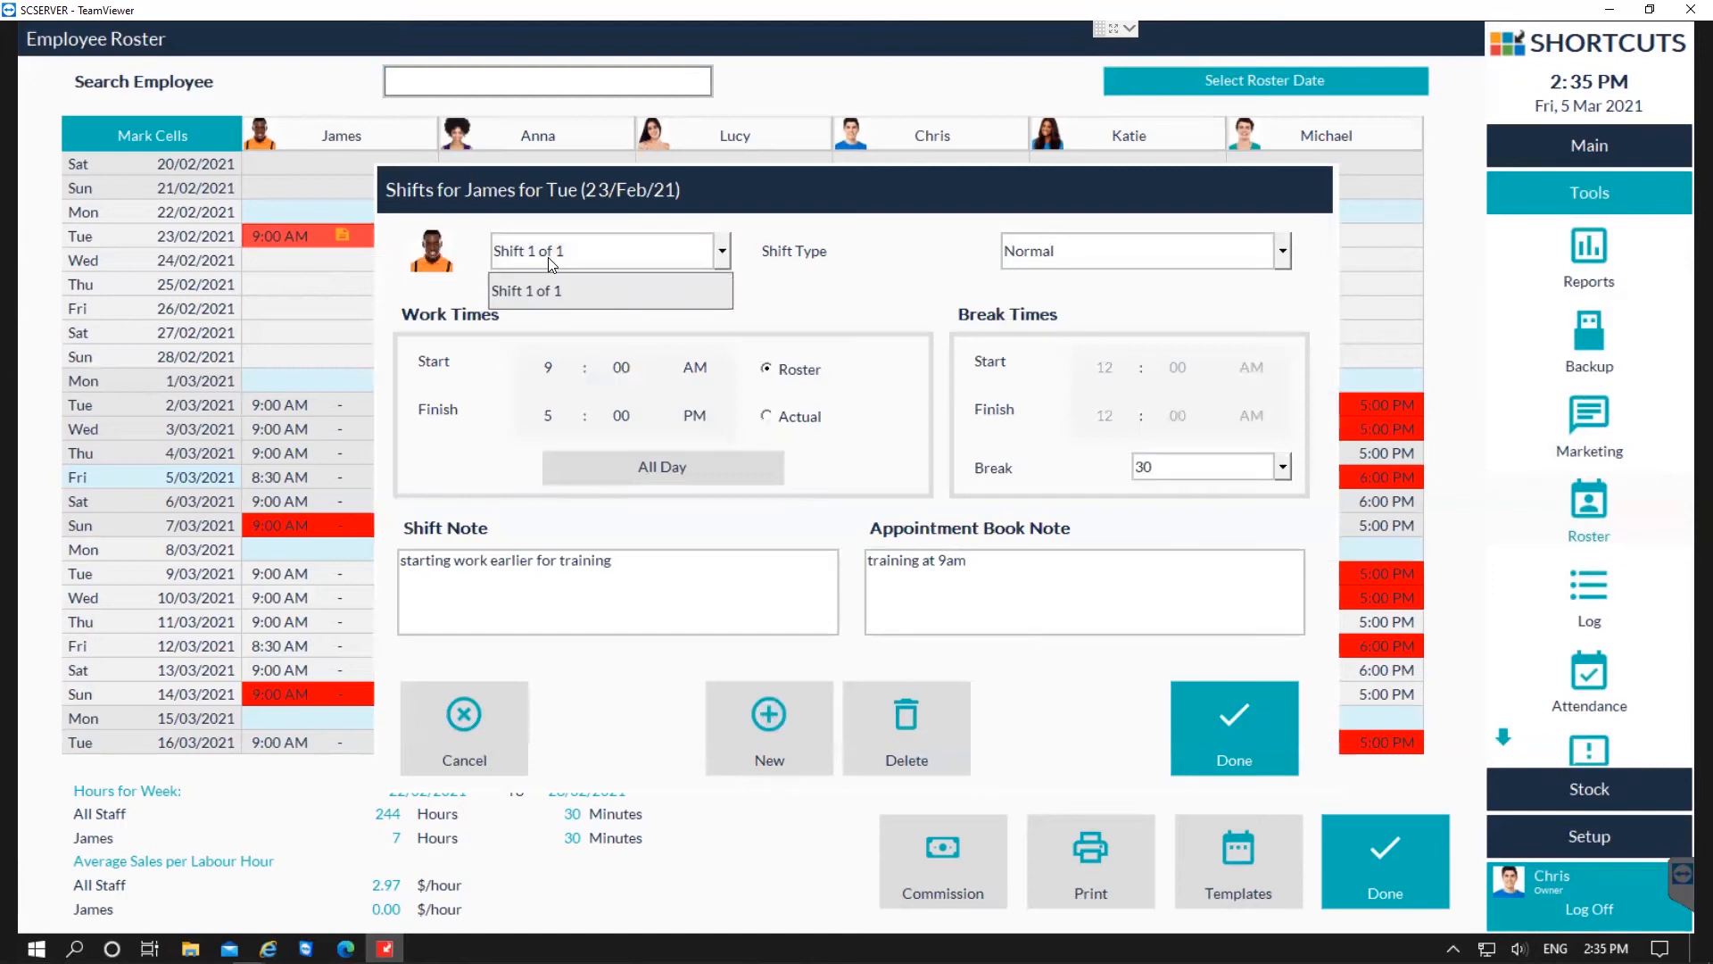
left_click(549, 261)
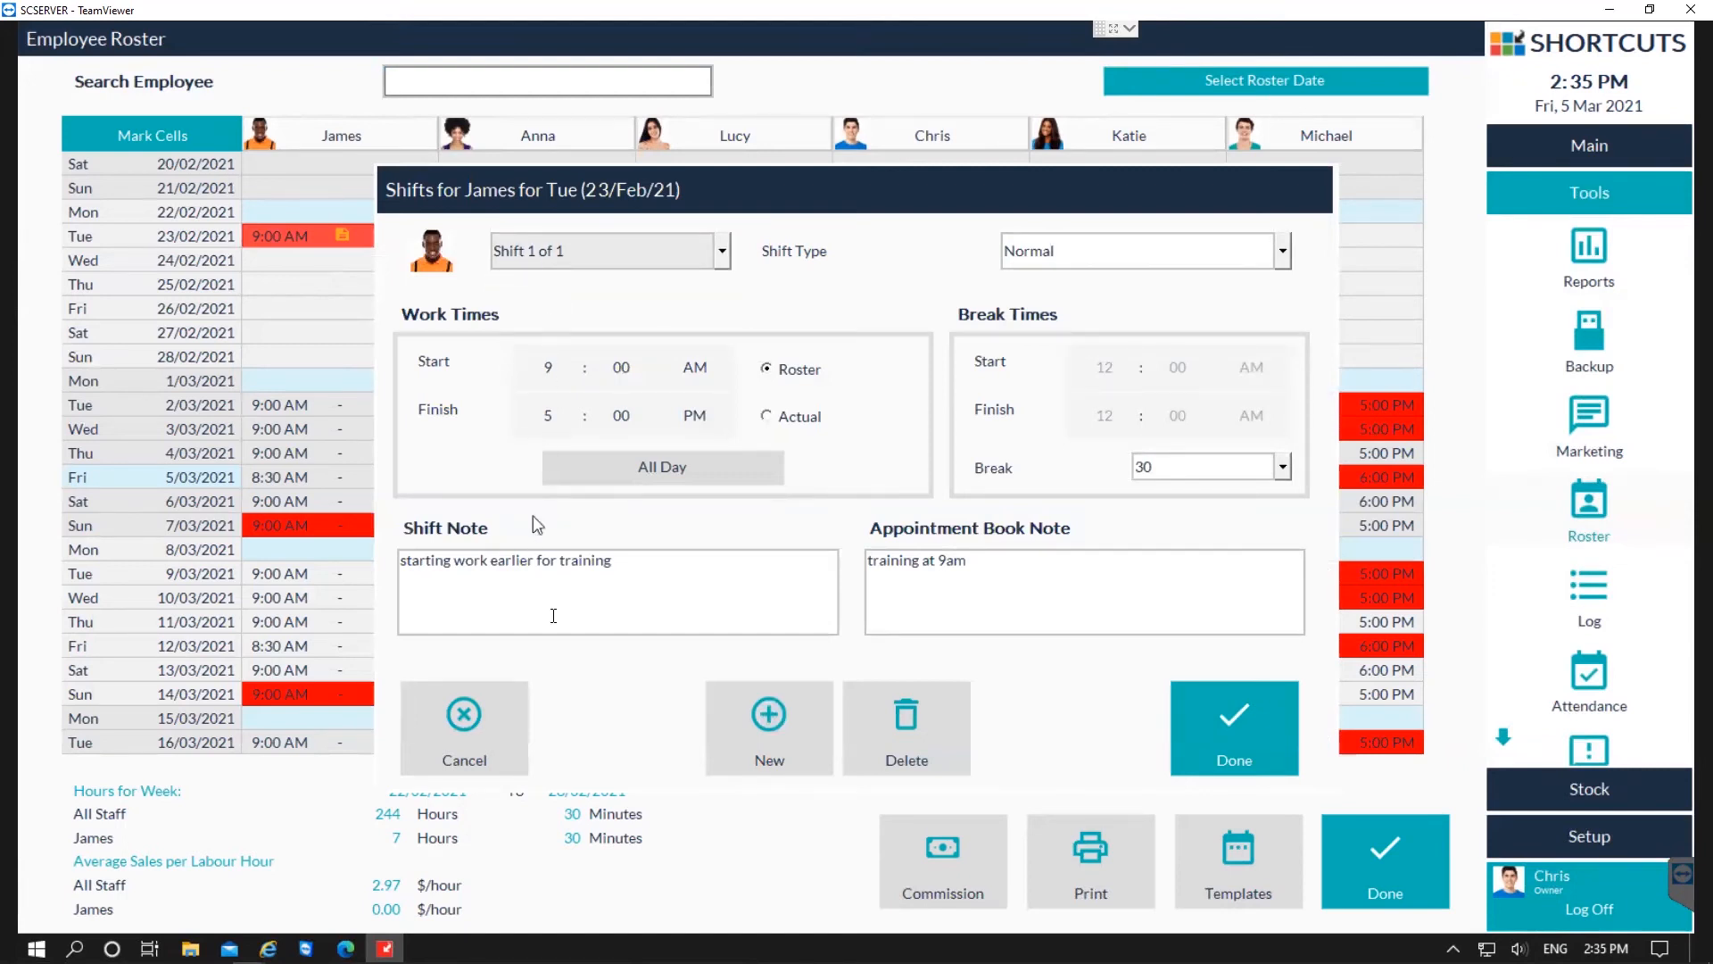
Add a second shift for the same day from 5:00 PM to 9:00 PM.
left_click(767, 739)
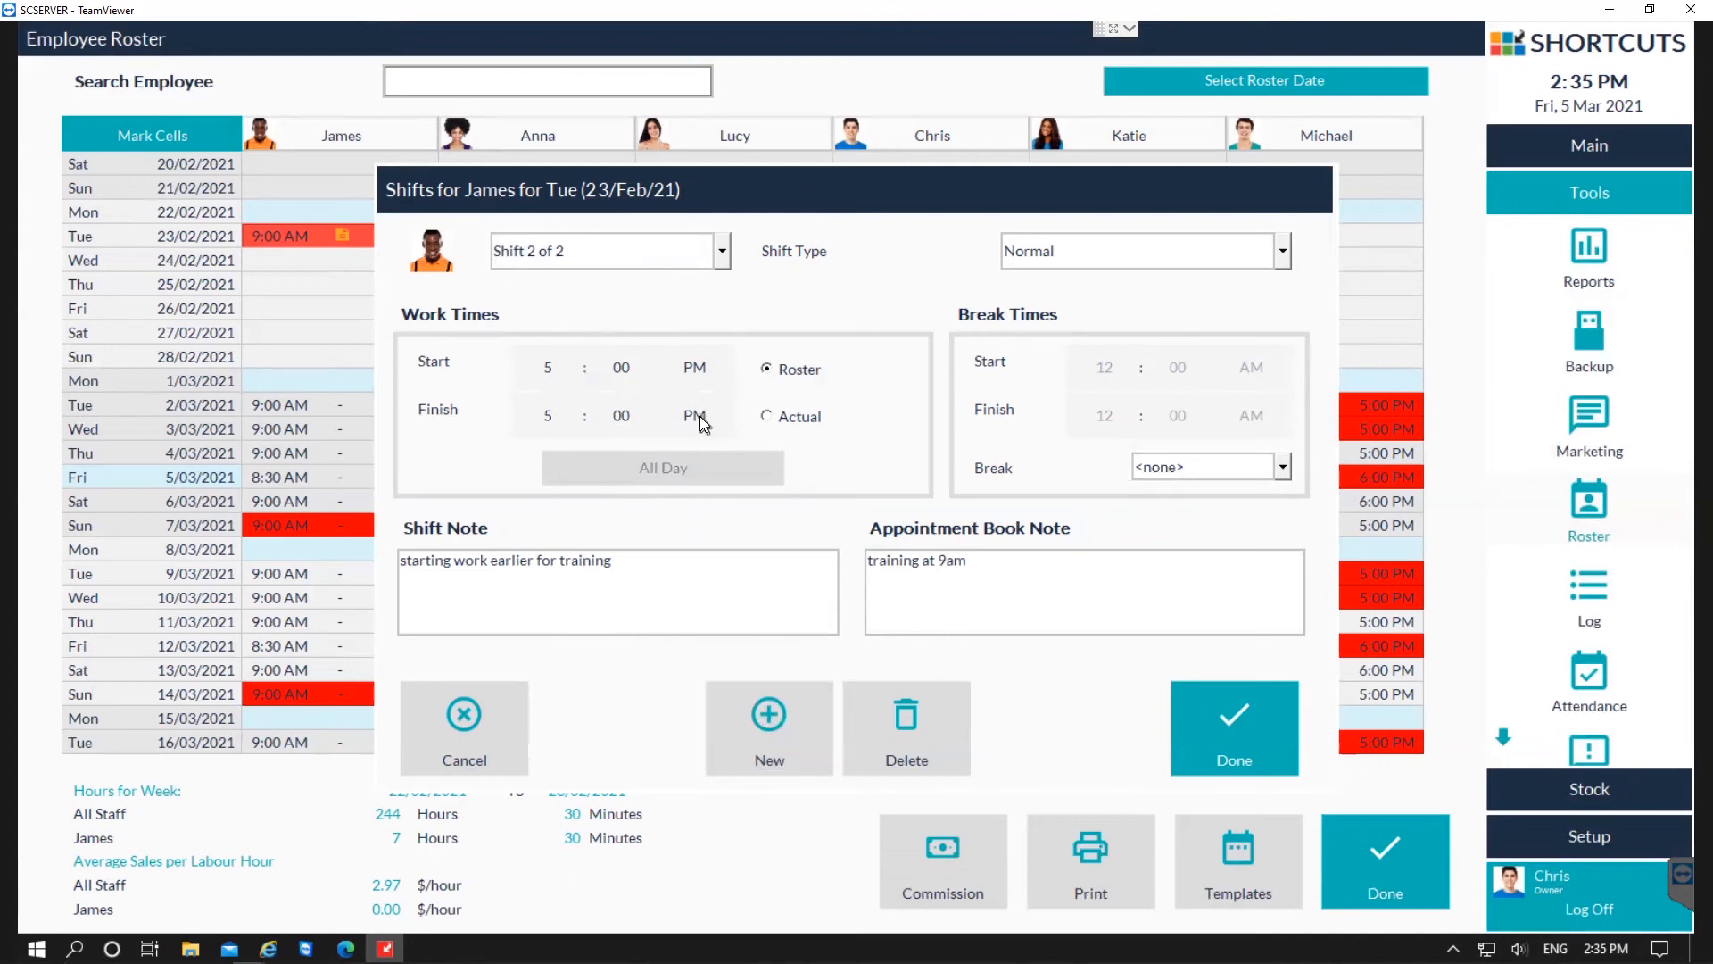
type("9")
Delete the second shift, Shift 2 of 2, and check the remaining shift list.
left_click(683, 252)
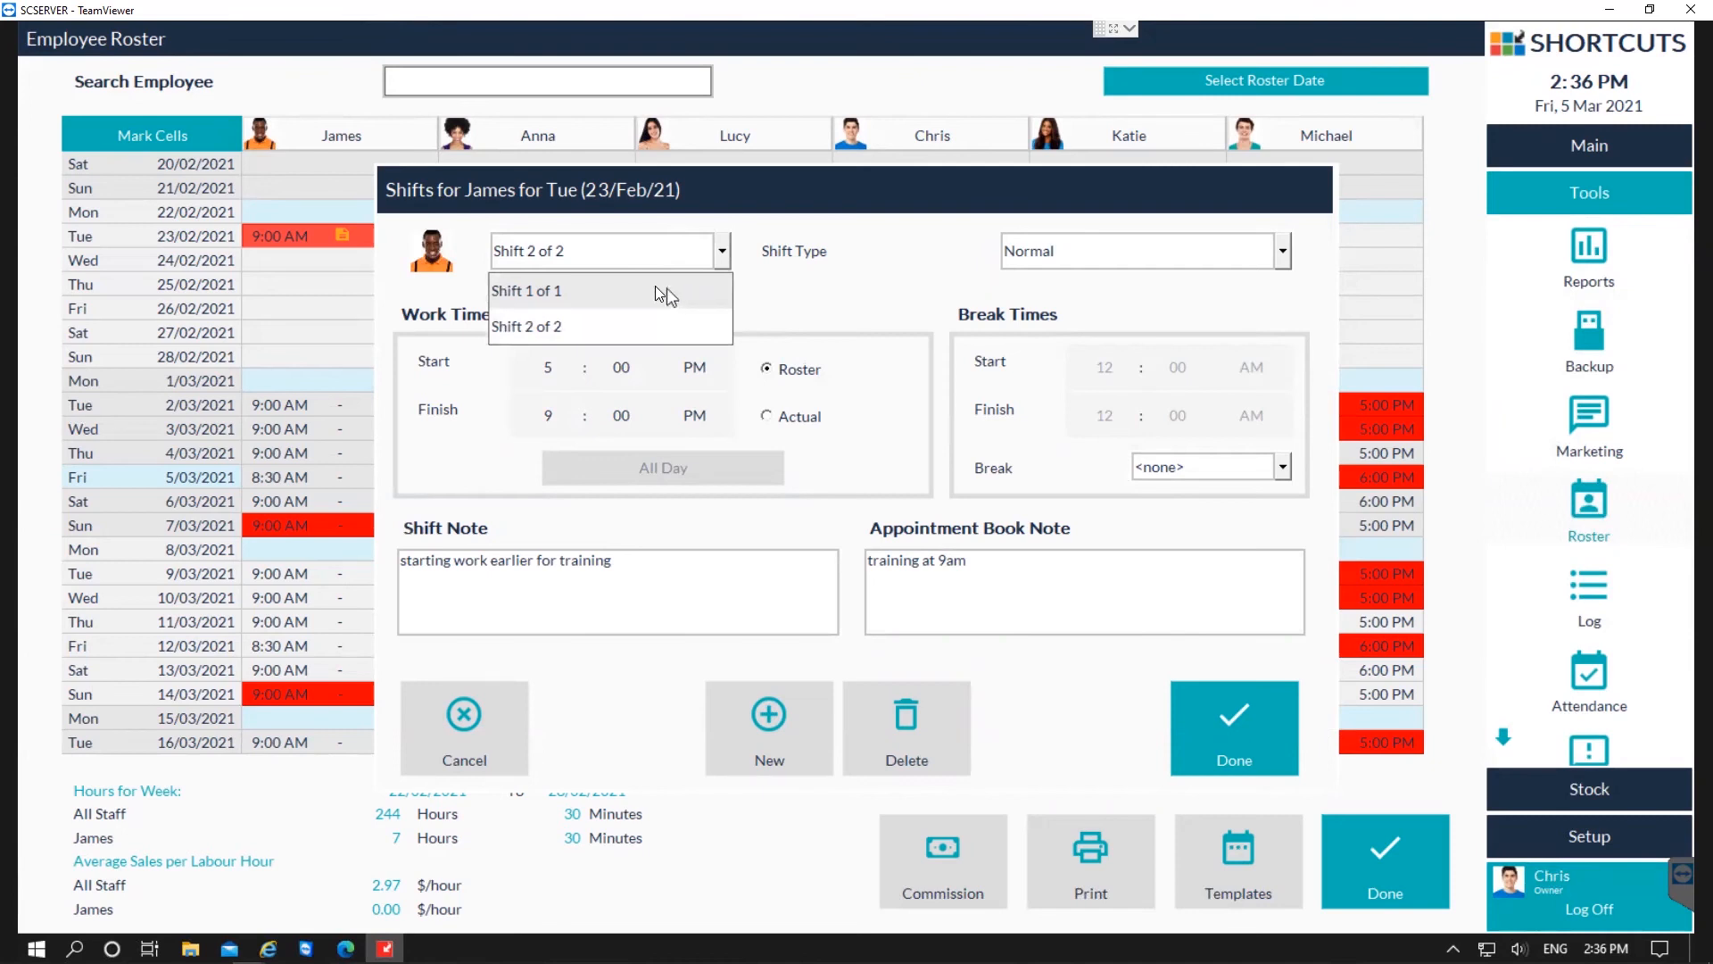
left_click(610, 320)
left_click(926, 742)
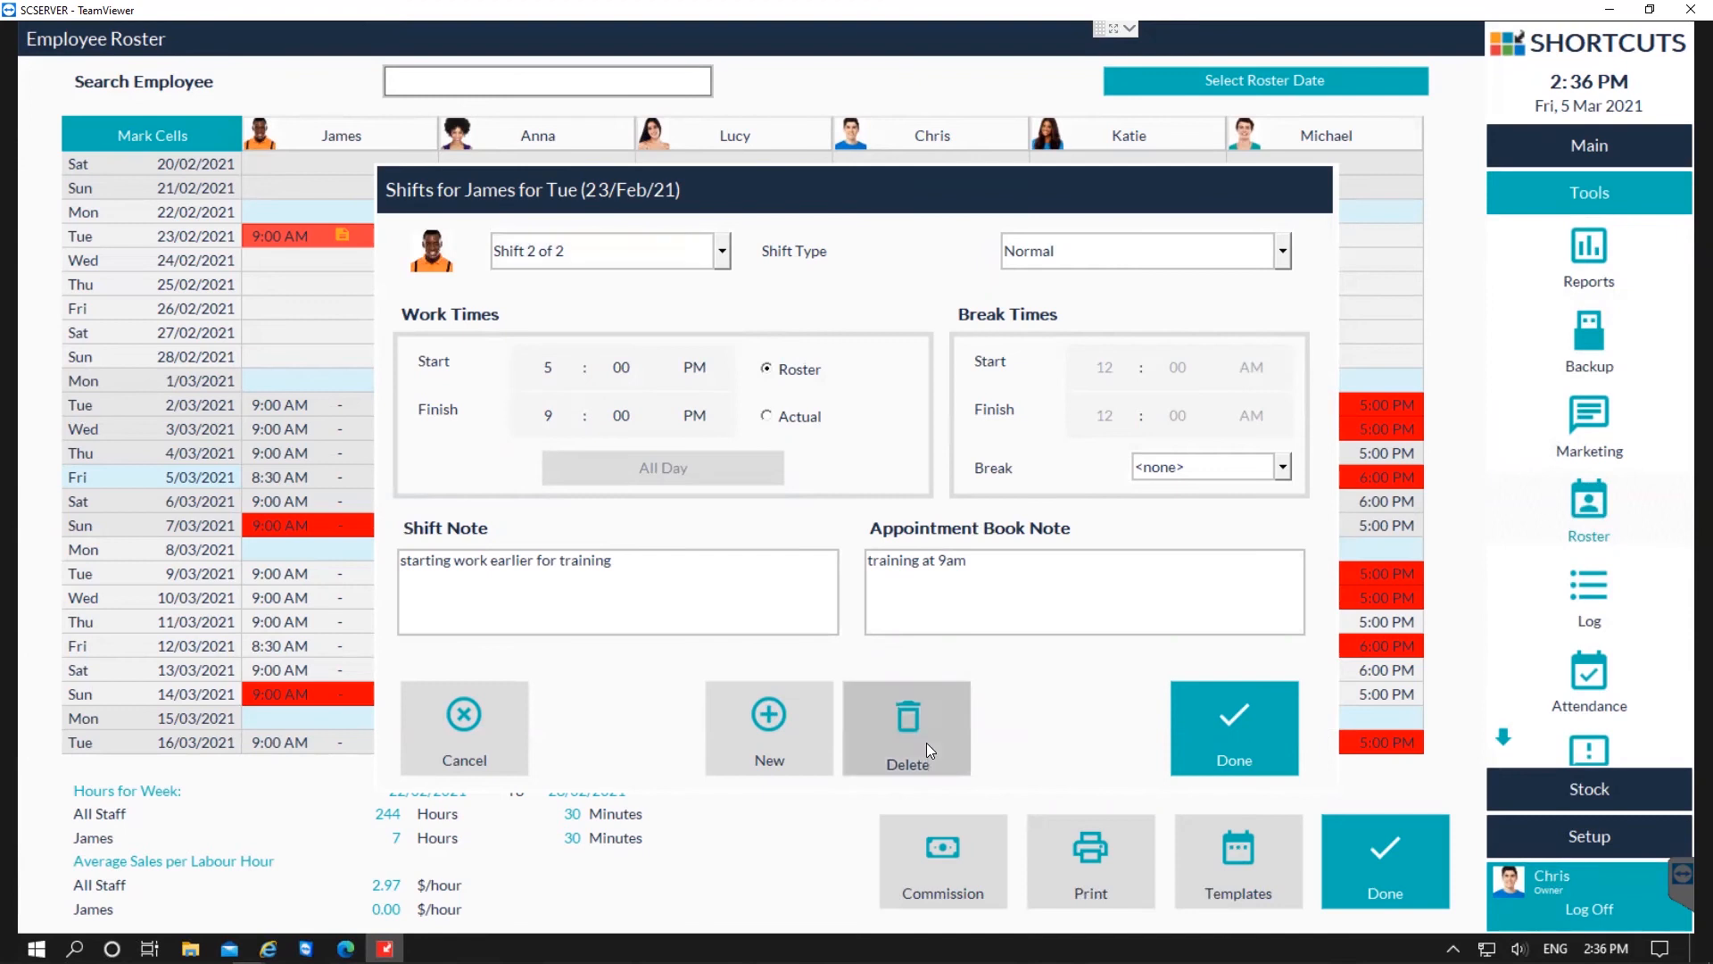
left_click(660, 253)
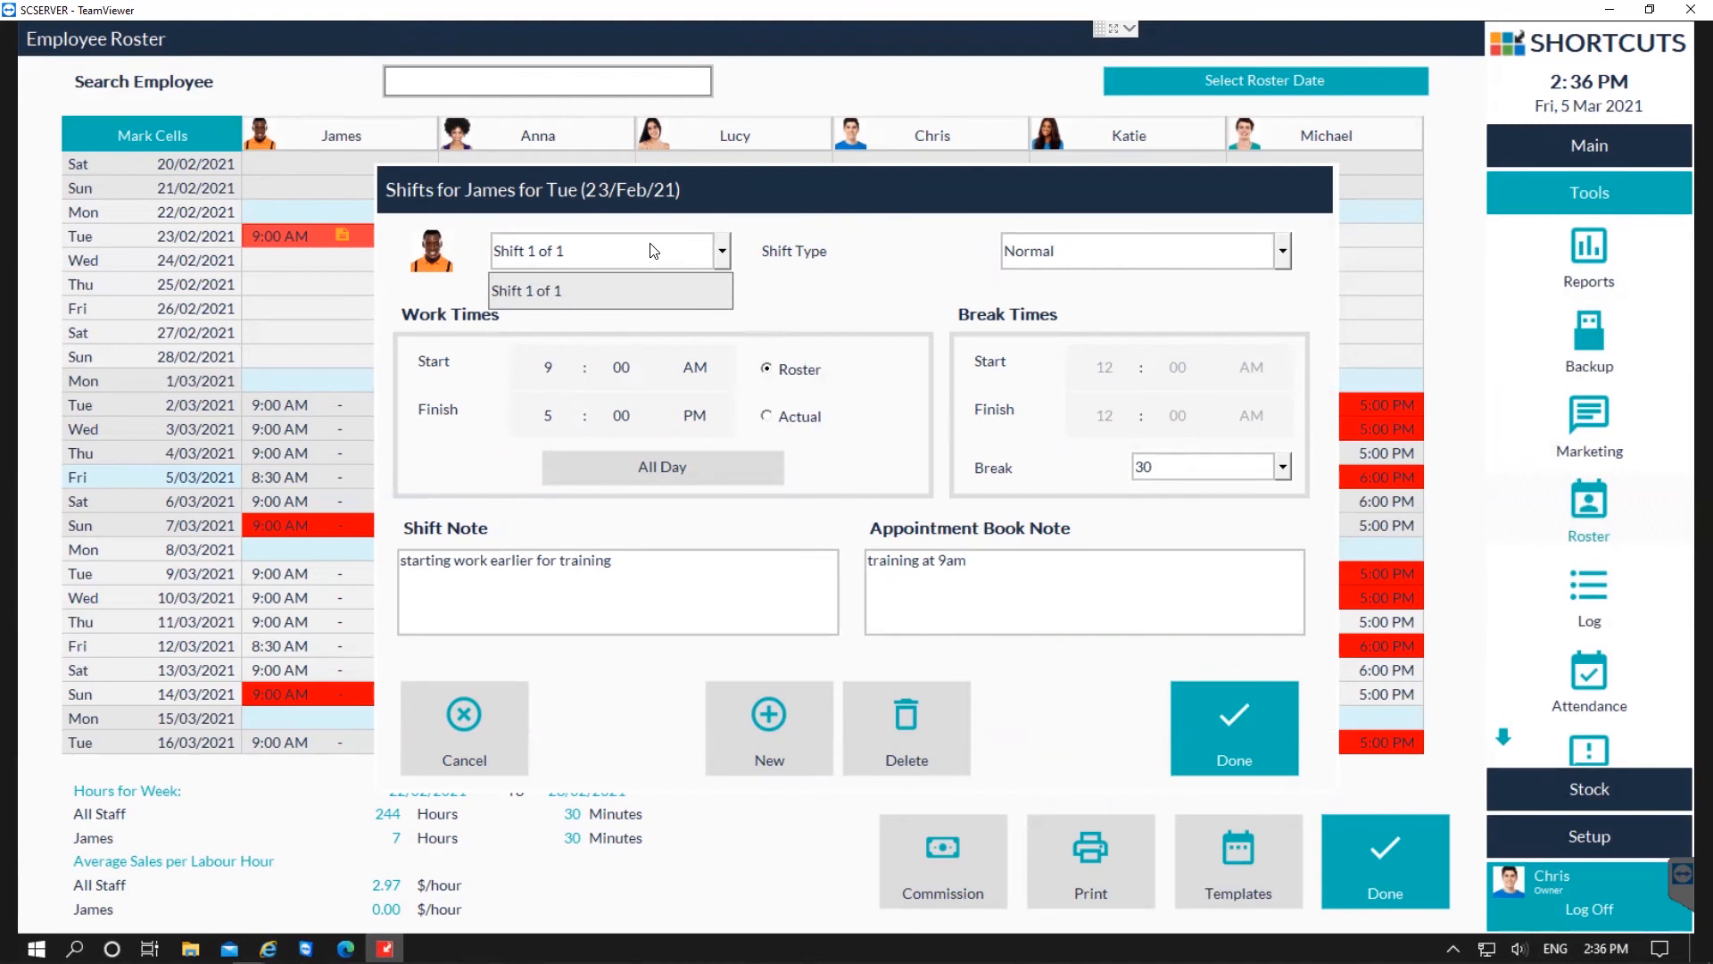
left_click(654, 252)
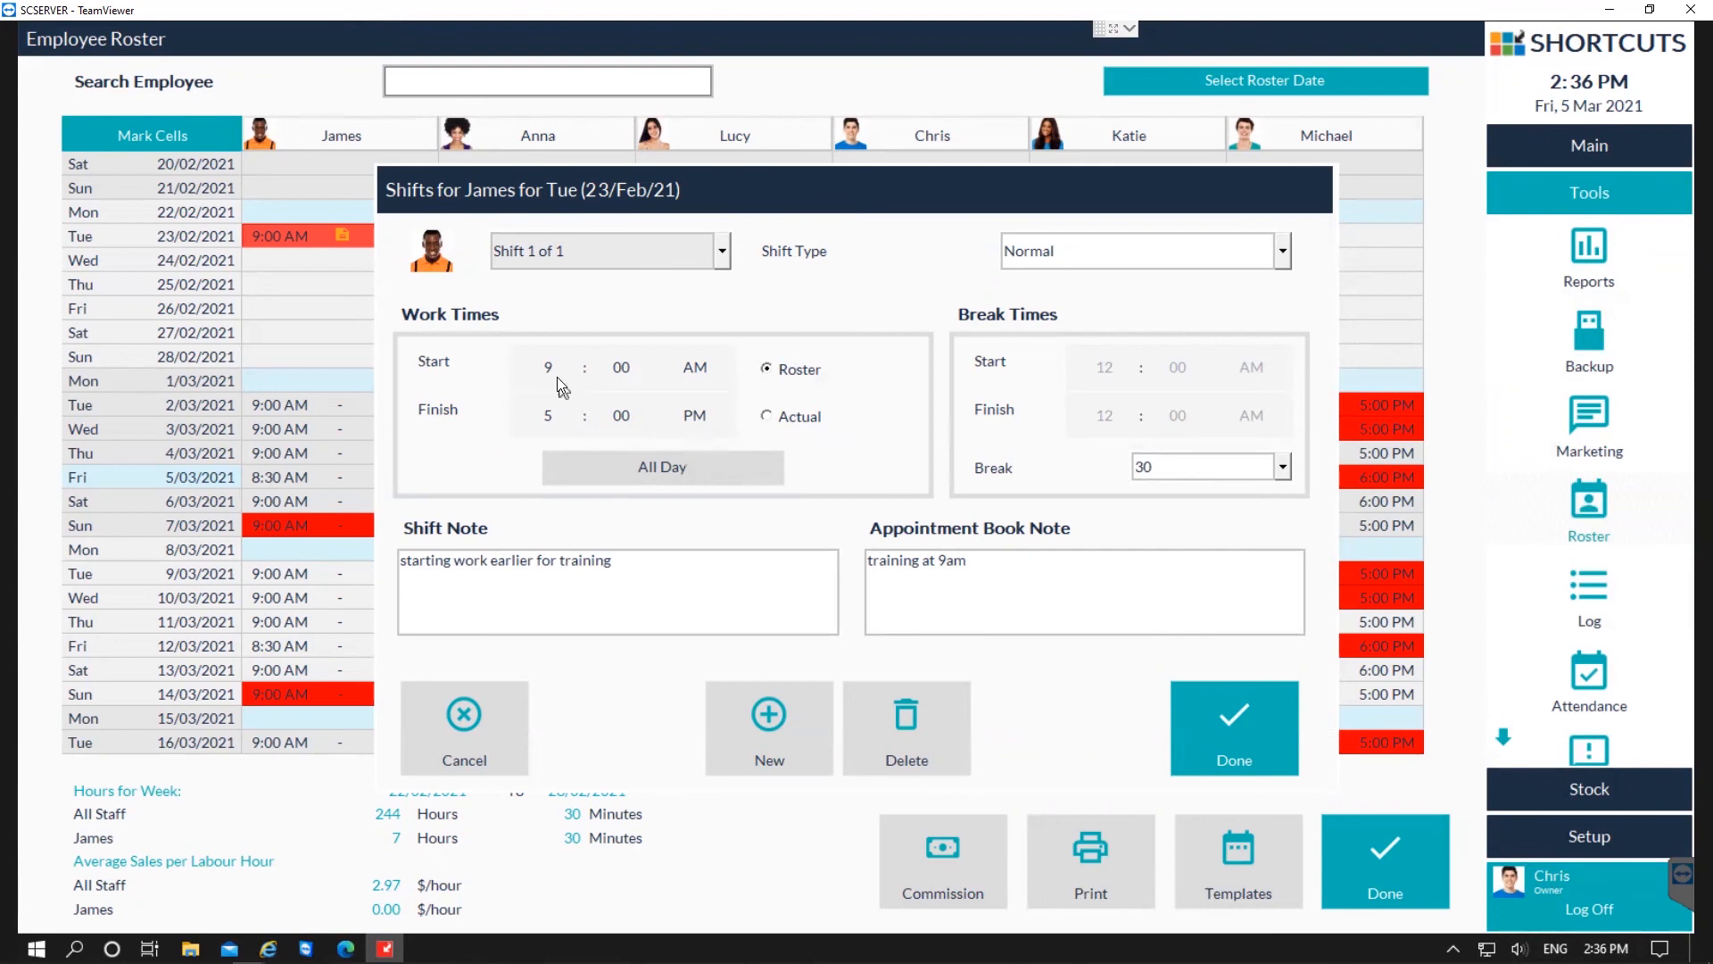
Switch the work times of the remaining shift from rostered to actual.
left_click(767, 416)
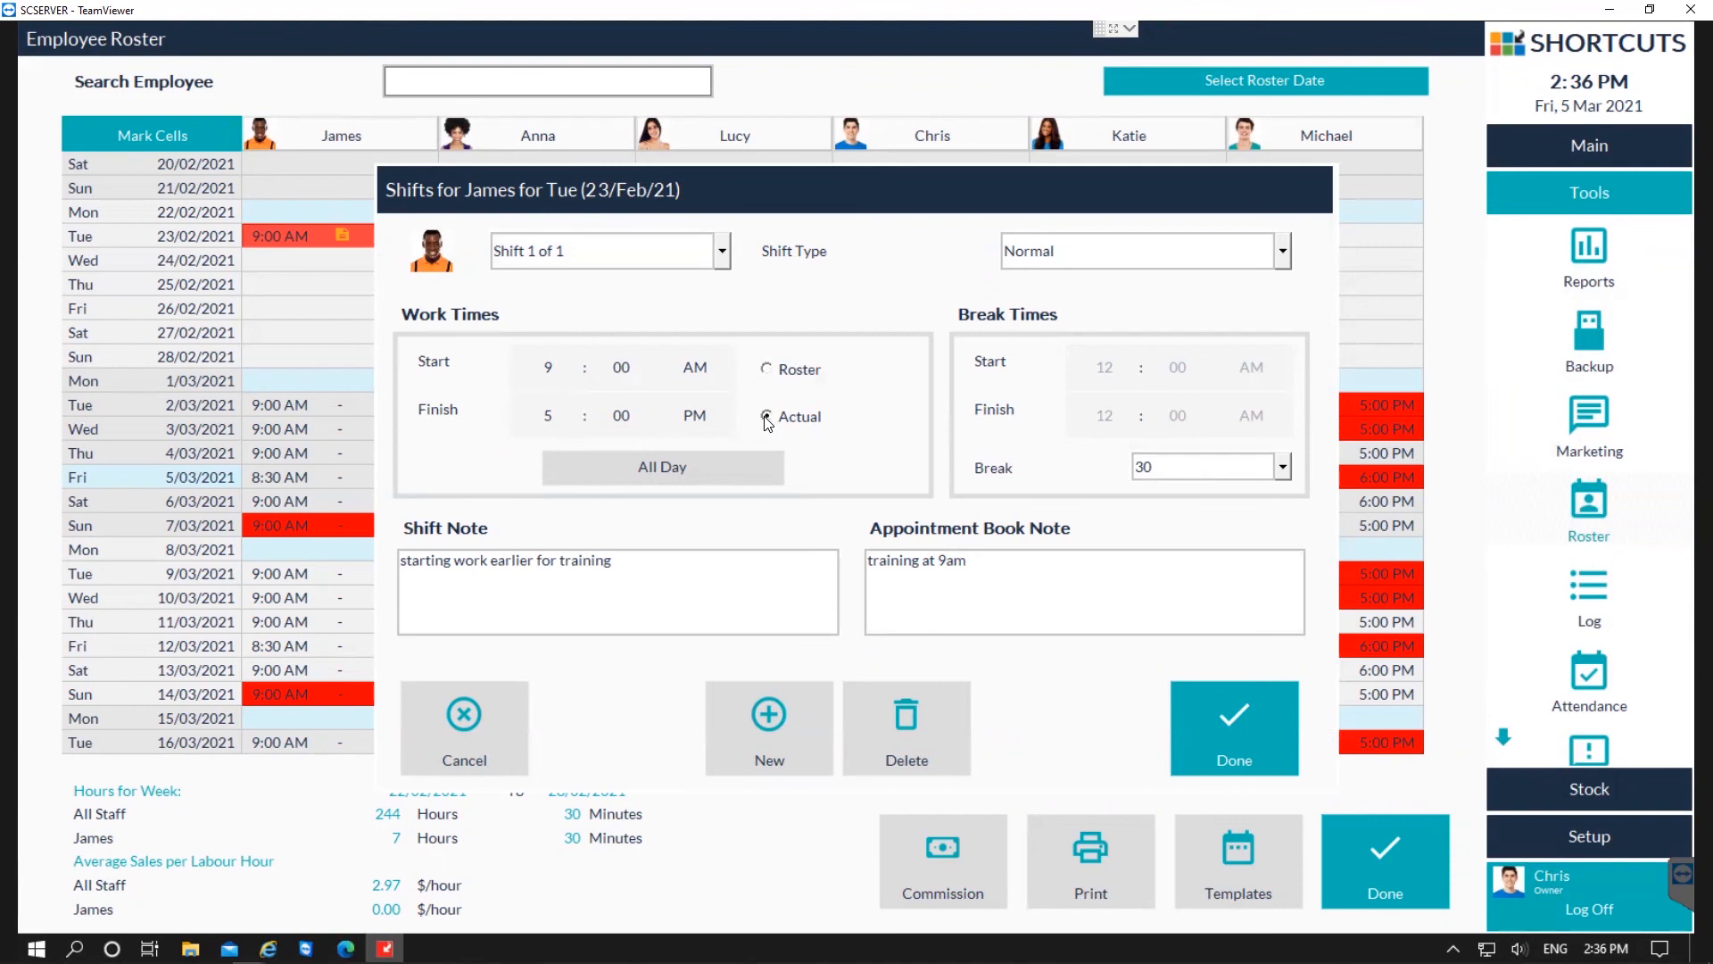